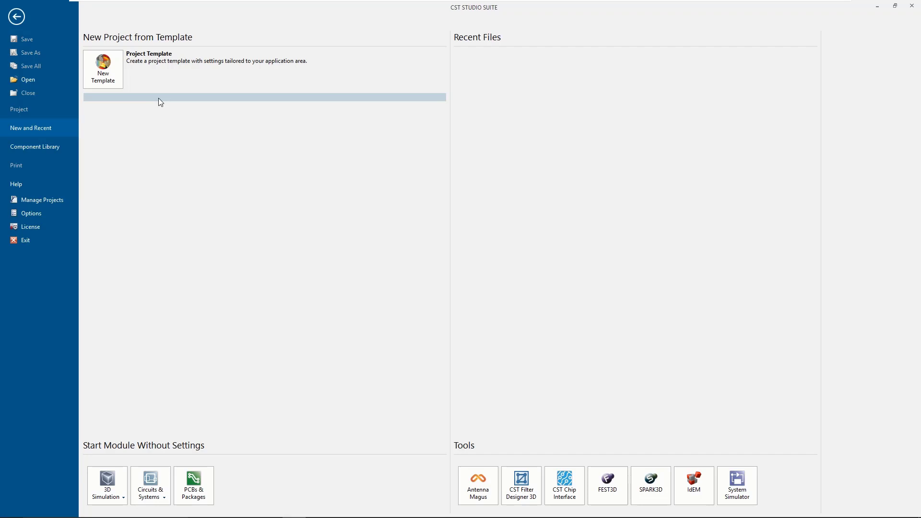
Step: Start a new MW & RF & Optical > Circuit & Components > Planar Filters template, keeping the default solver and units
{"action": "left_click", "coordinate": [115, 73]}
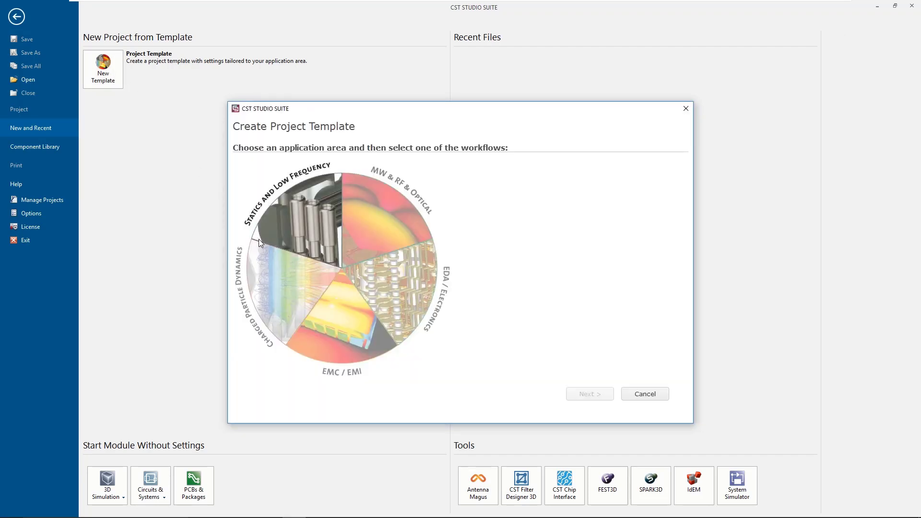
{"action": "left_click", "coordinate": [371, 218]}
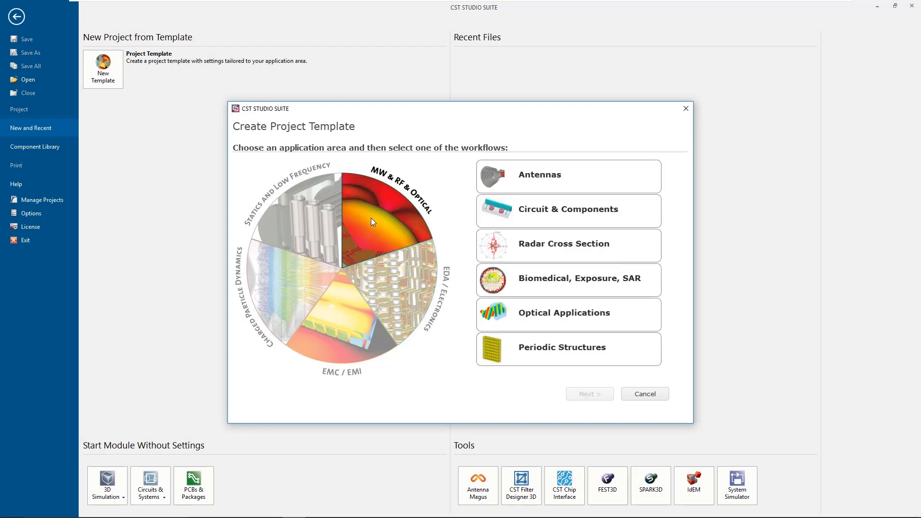
{"action": "left_click", "coordinate": [541, 217]}
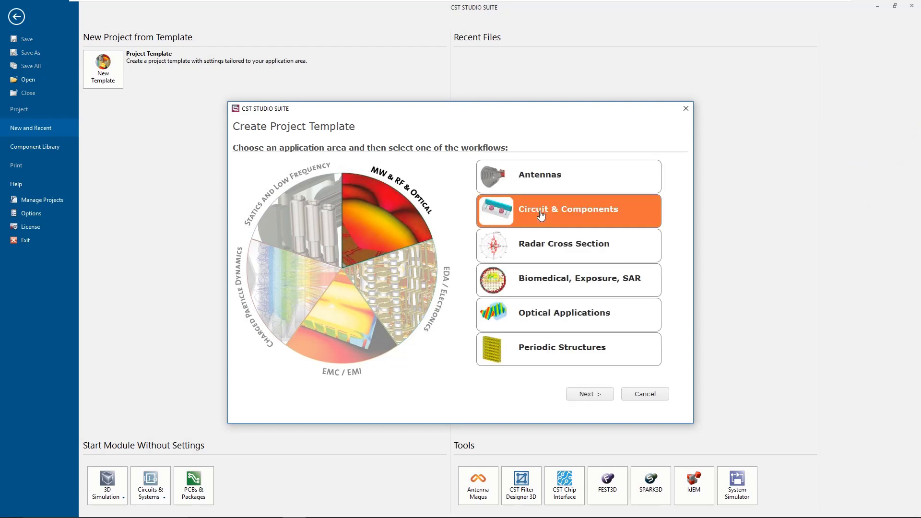
{"action": "left_click", "coordinate": [587, 397]}
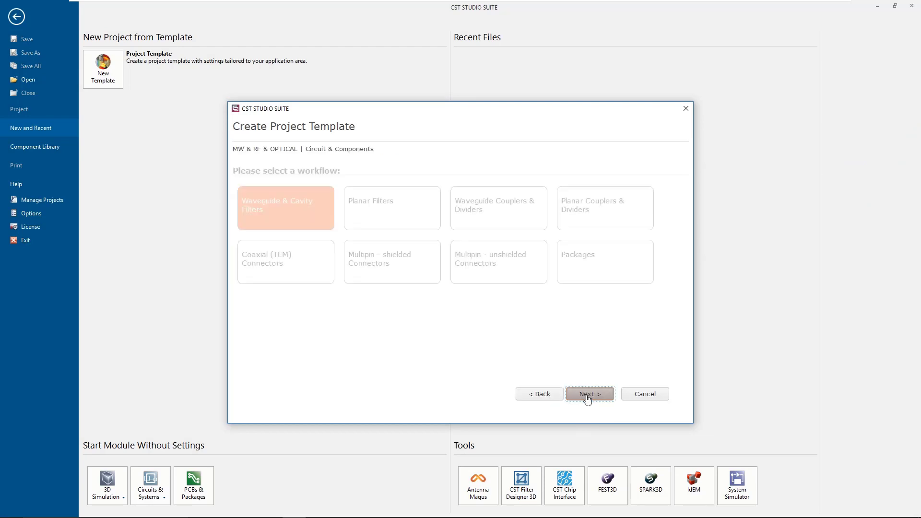
{"action": "left_click", "coordinate": [428, 217]}
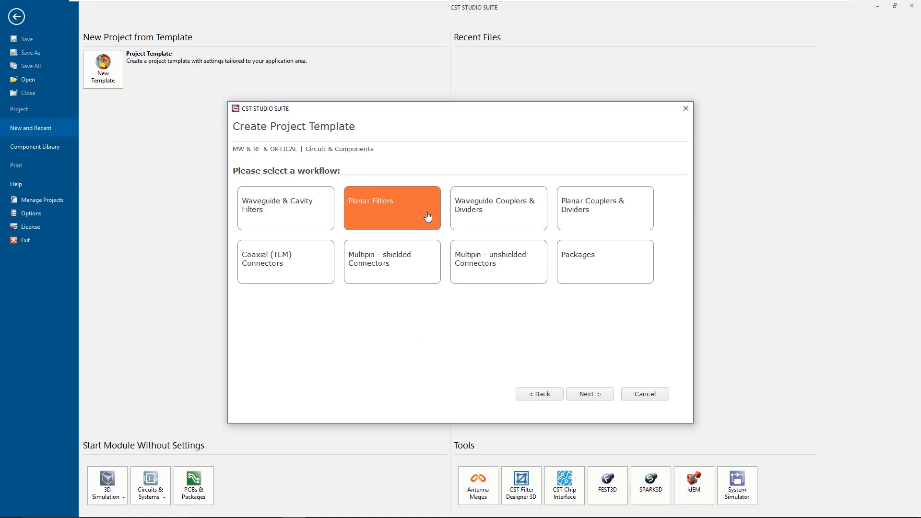
{"action": "left_click", "coordinate": [589, 394]}
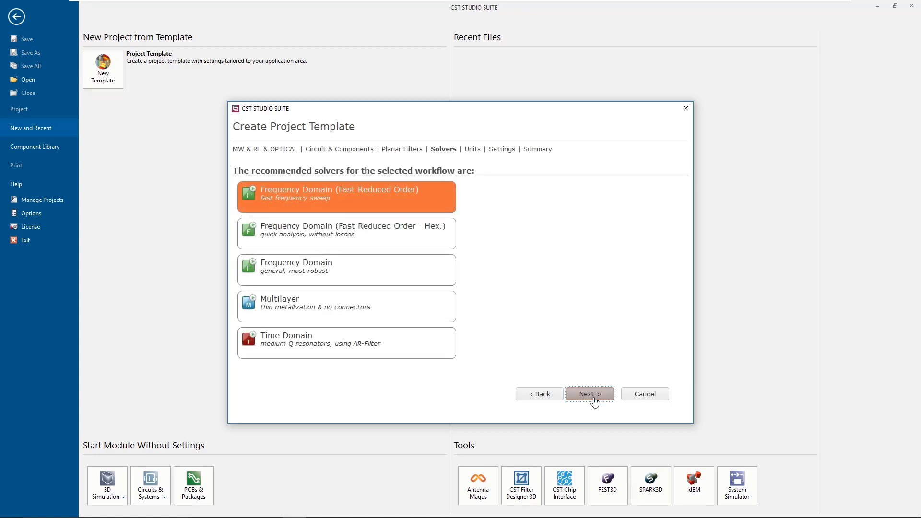
{"action": "left_click", "coordinate": [594, 398]}
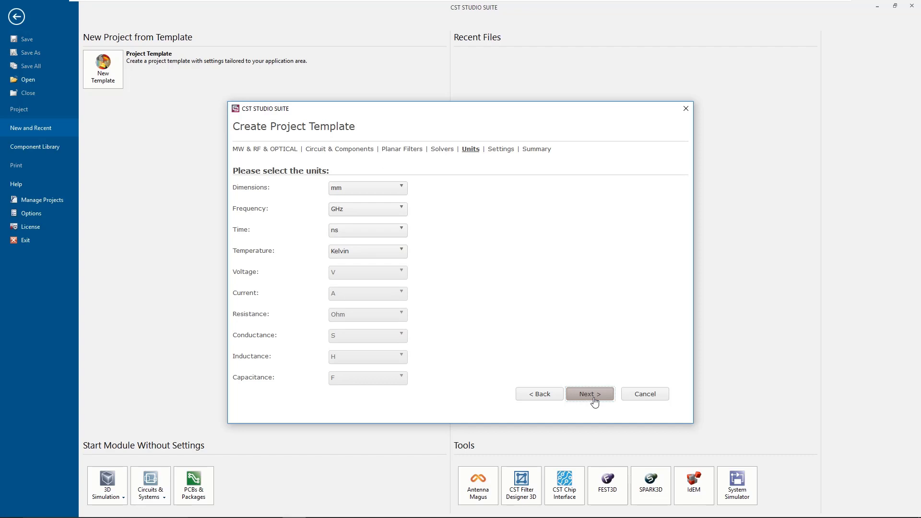
{"action": "left_click", "coordinate": [594, 399]}
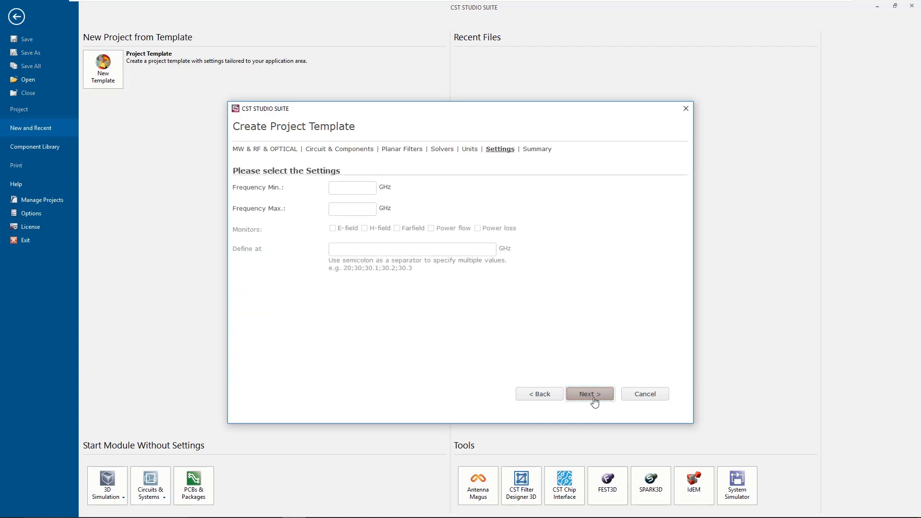
Step: Set the template frequency range to 0.01–30 GHz and finish to open Untitled_0
{"action": "left_click", "coordinate": [361, 187]}
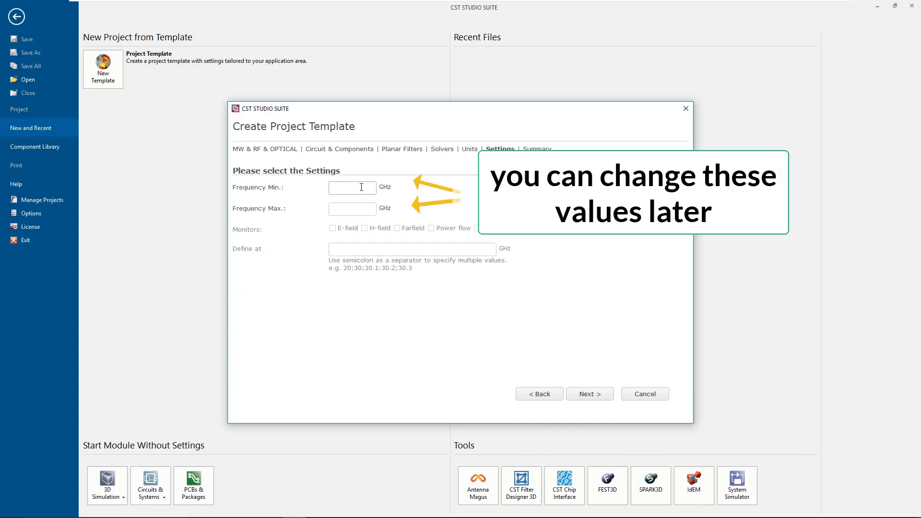
{"action": "type", "text": "0.01"}
{"action": "left_click", "coordinate": [349, 207]}
{"action": "type", "text": "30"}
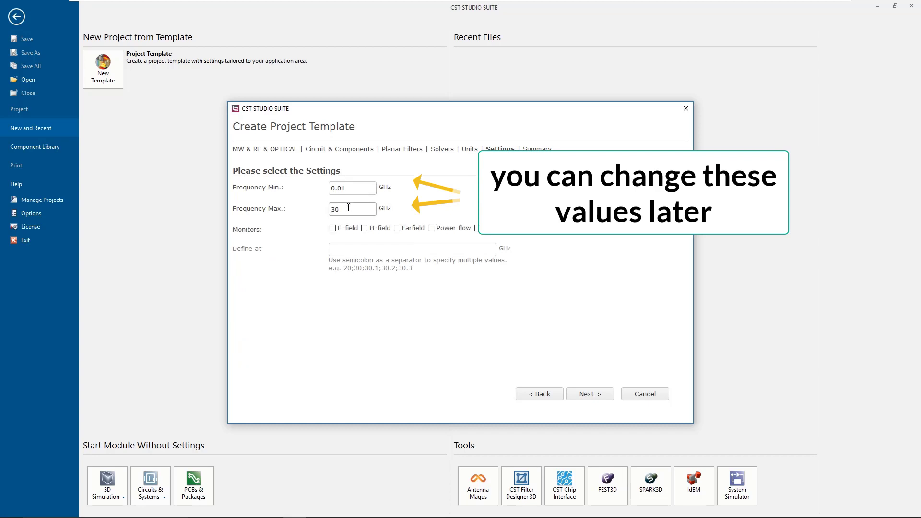
{"action": "left_click", "coordinate": [577, 400]}
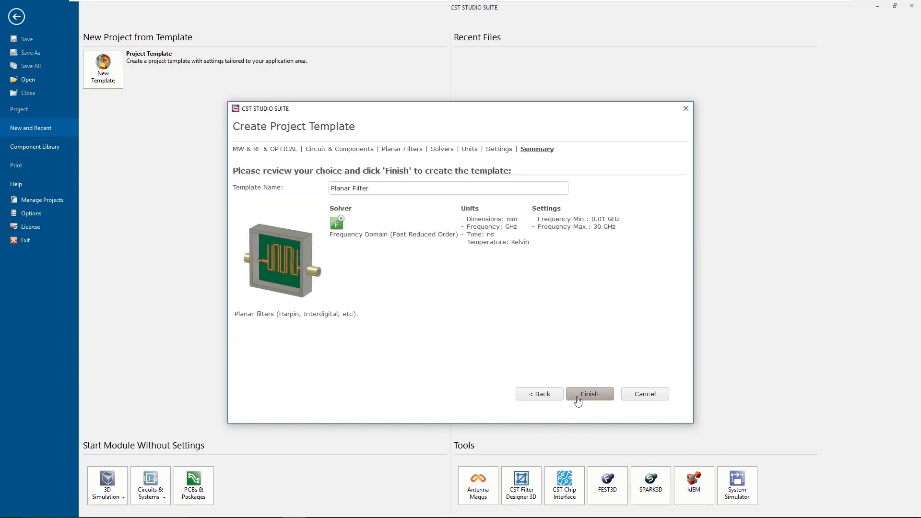
{"action": "left_click", "coordinate": [578, 395]}
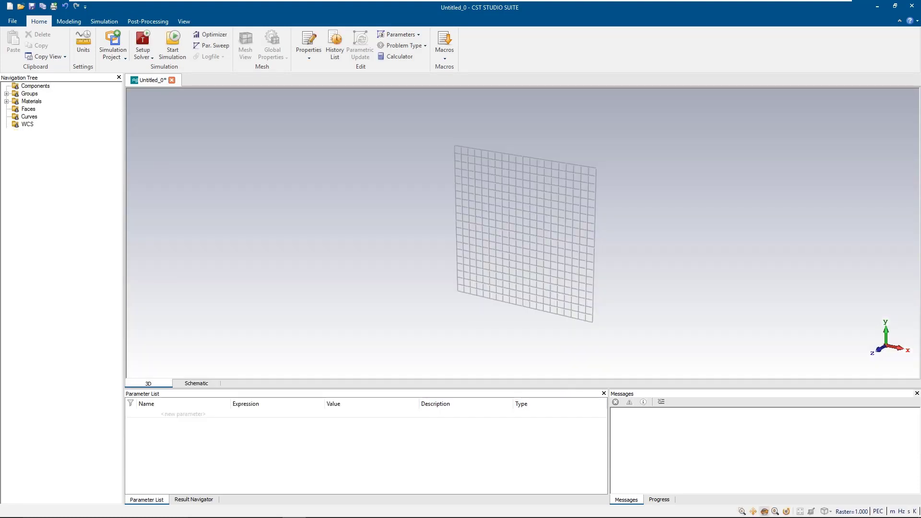
Step: Add length parameters L0=2.5, L1=1.58, L2=1.47 and L3=2.73
{"action": "left_click", "coordinate": [187, 416]}
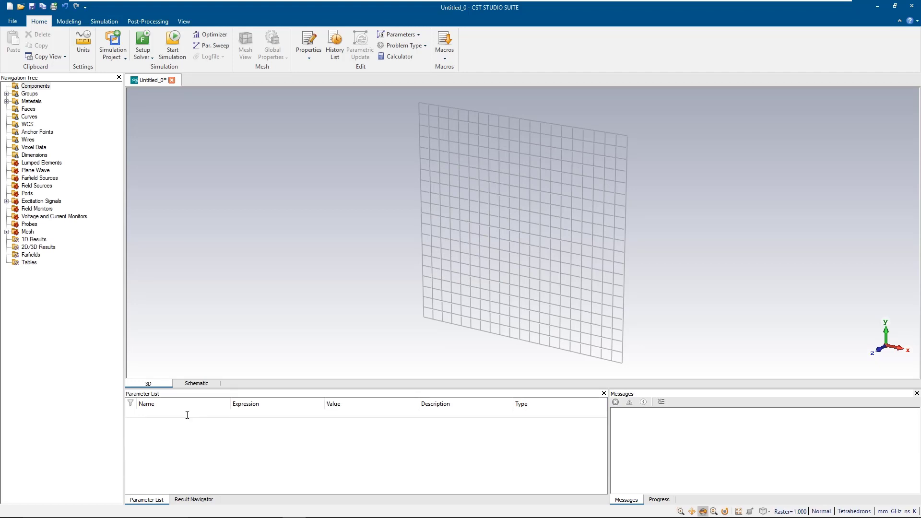
{"action": "type", "text": "L0"}
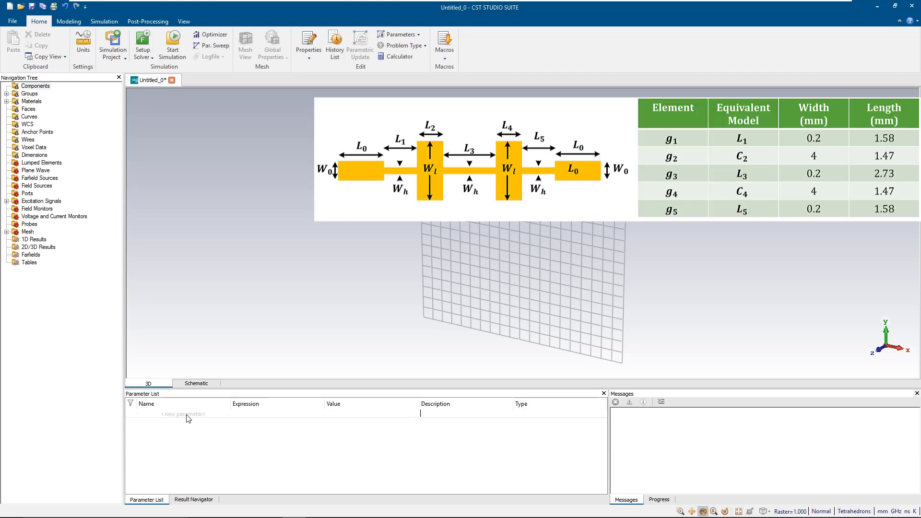
{"action": "key", "text": "Return"}
{"action": "type", "text": "2.5"}
{"action": "key", "text": "Return"}
{"action": "type", "text": "L1"}
{"action": "key", "text": "Return"}
{"action": "type", "text": "1.58"}
{"action": "key", "text": "Return"}
{"action": "type", "text": "L2"}
{"action": "key", "text": "Return"}
{"action": "type", "text": "1.47"}
{"action": "key", "text": "Return"}
{"action": "type", "text": "L3"}
{"action": "key", "text": "Return"}
{"action": "type", "text": "2.73"}
{"action": "key", "text": "Return"}
Step: Add width parameters W0=1.12, Wh=0.2 and Wl=4
{"action": "type", "text": "W0"}
{"action": "key", "text": "Return"}
{"action": "type", "text": "1.12"}
{"action": "key", "text": "Return"}
{"action": "type", "text": "Wh"}
{"action": "key", "text": "Return"}
{"action": "type", "text": "0.2"}
{"action": "key", "text": "Return"}
{"action": "type", "text": "Wl"}
{"action": "key", "text": "Return"}
{"action": "type", "text": "4"}
{"action": "key", "text": "Return"}
Step: Define x1 = 2*(L0+L1+L2)+L3 and y1 = 2*Wl
{"action": "key", "text": "Return"}
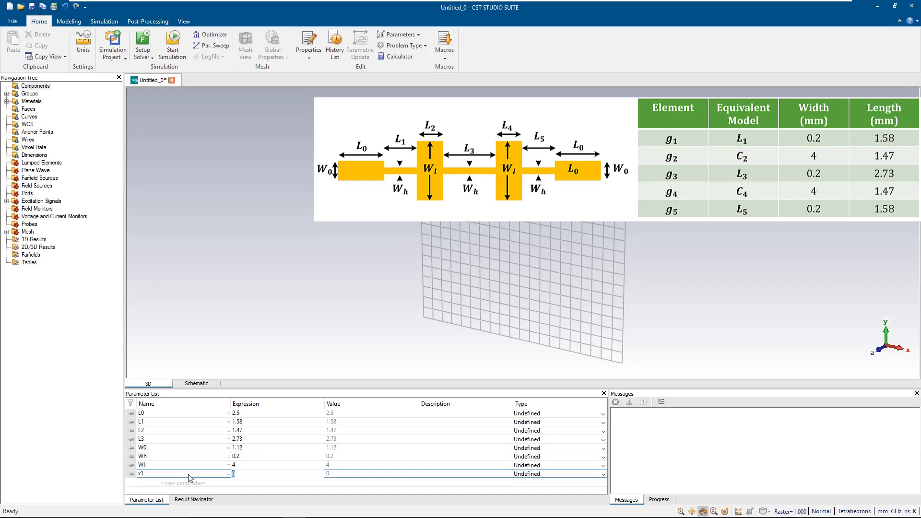
{"action": "type", "text": "2*(L0+L1+L2)+L3"}
{"action": "key", "text": "Return"}
{"action": "type", "text": "y1"}
{"action": "key", "text": "Return"}
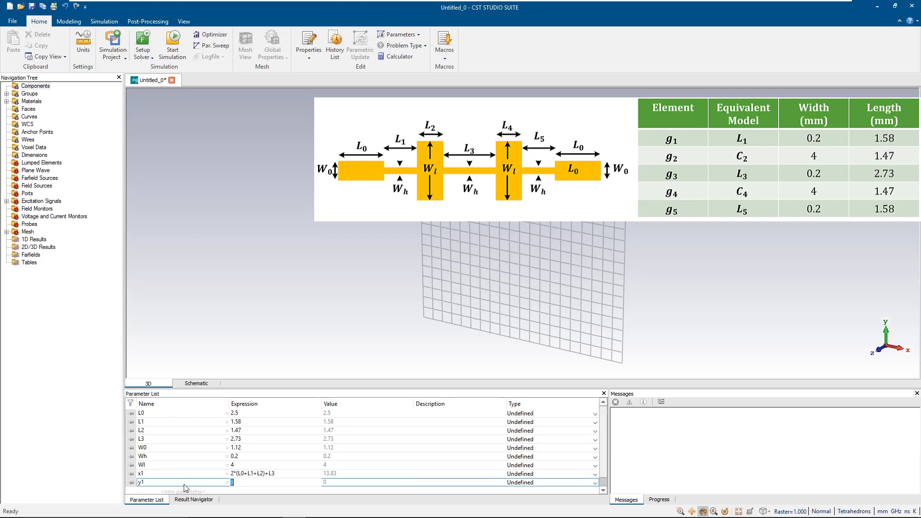
{"action": "type", "text": "2*Wl"}
{"action": "key", "text": "Return"}
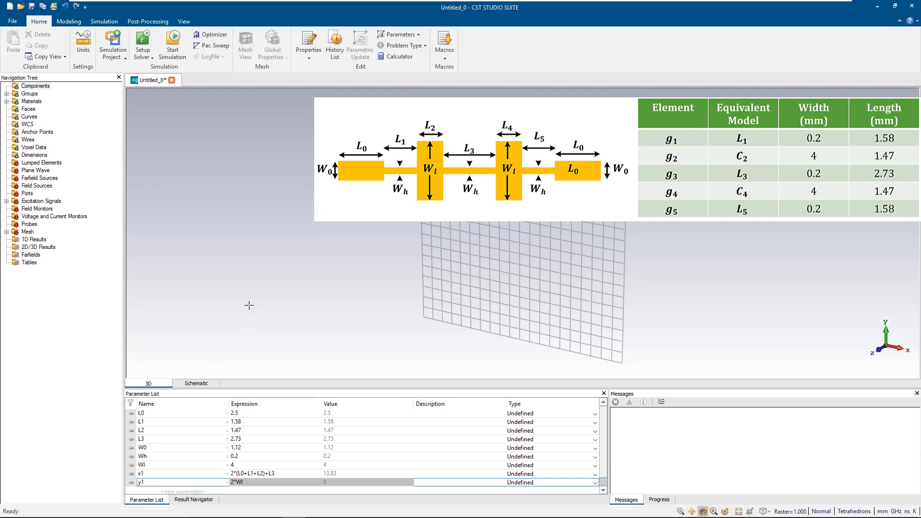
Step: Define a brick named Ground spanning ±x1/2, ±y1/2 and z 0 to t in component Copper
{"action": "left_click", "coordinate": [68, 22]}
{"action": "left_click", "coordinate": [117, 38]}
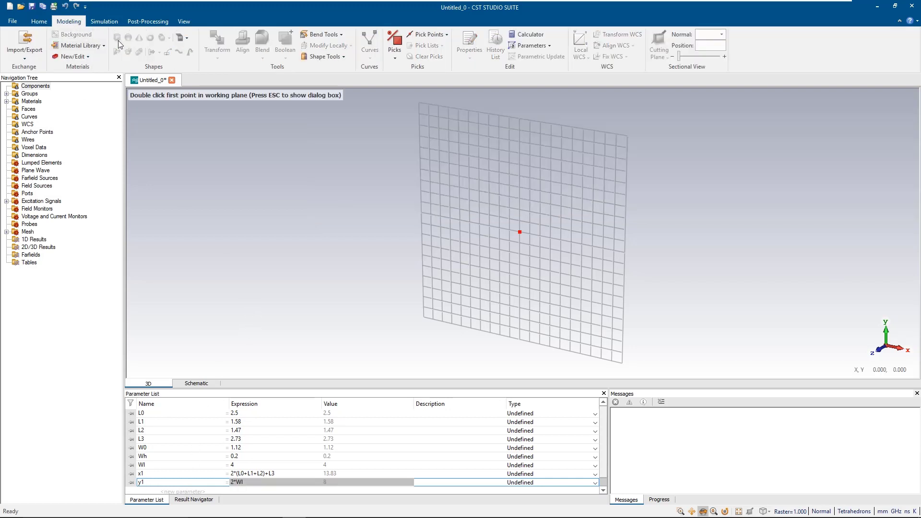
{"action": "key", "text": "Escape"}
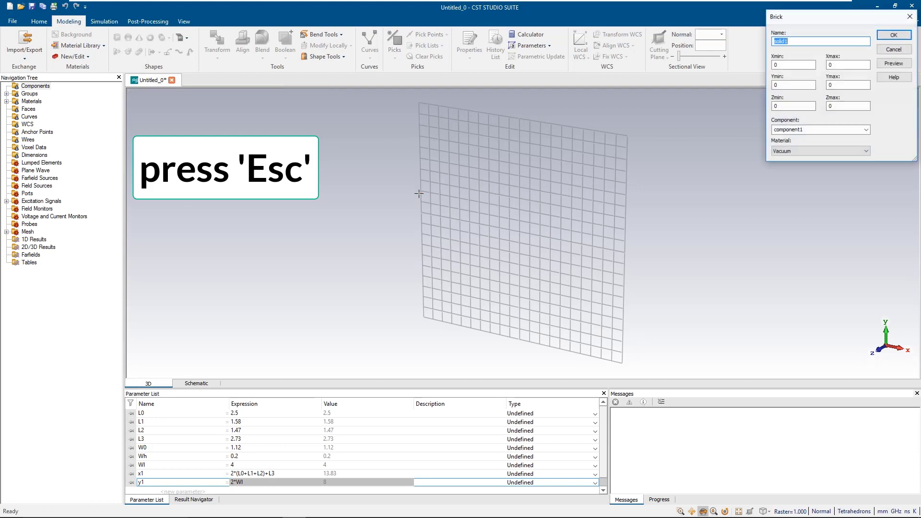
{"action": "type", "text": "Gr"}
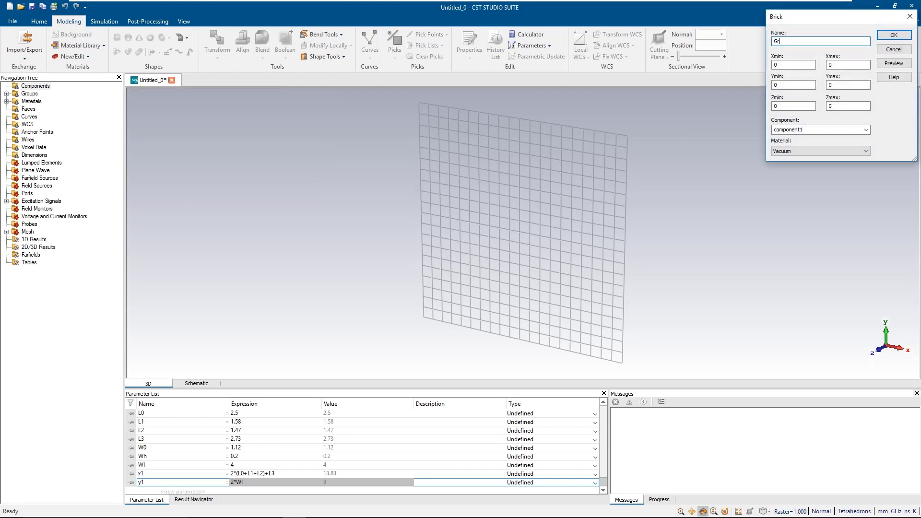
{"action": "type", "text": "ound"}
{"action": "key", "text": "Tab"}
{"action": "type", "text": "-x1/2"}
{"action": "key", "text": "Tab"}
{"action": "type", "text": "x1/2"}
{"action": "key", "text": "Tab"}
{"action": "type", "text": "-"}
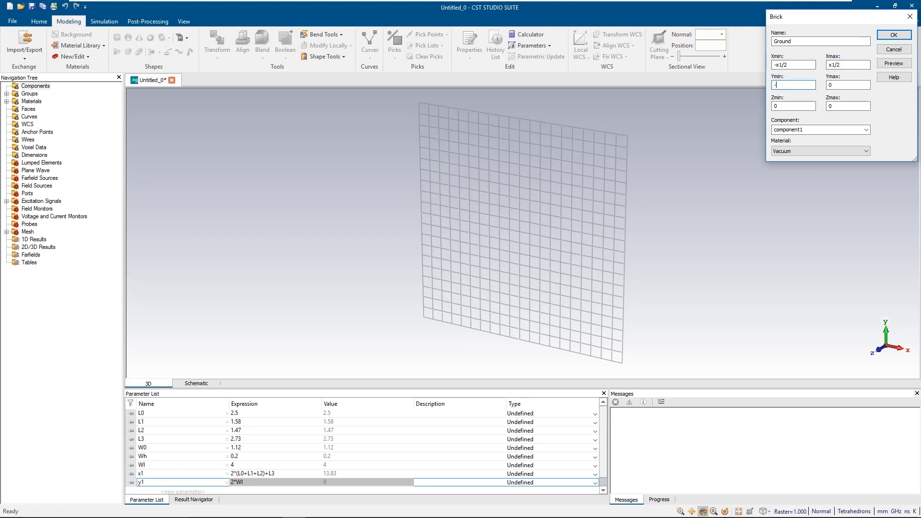
{"action": "type", "text": "y1/2"}
{"action": "key", "text": "Tab"}
{"action": "type", "text": "y1/2"}
{"action": "key", "text": "Tab"}
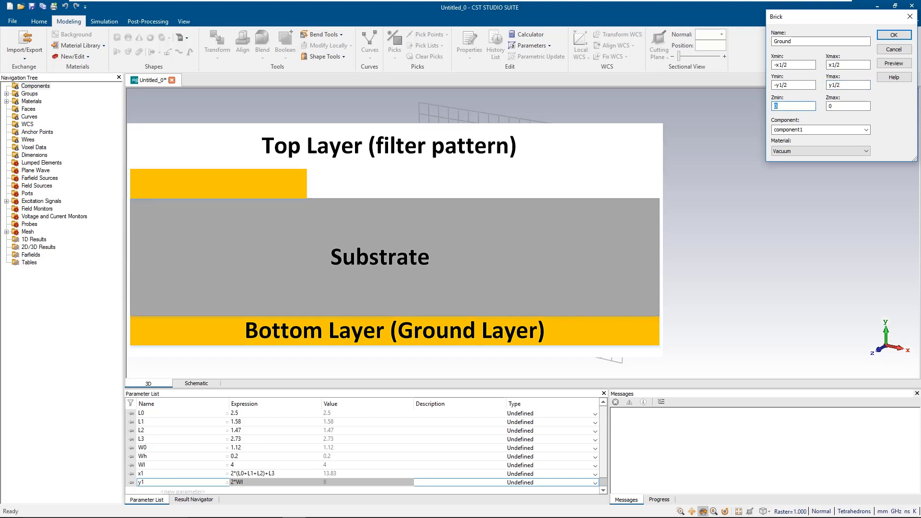
{"action": "key", "text": "Tab"}
{"action": "type", "text": "t"}
{"action": "key", "text": "Tab"}
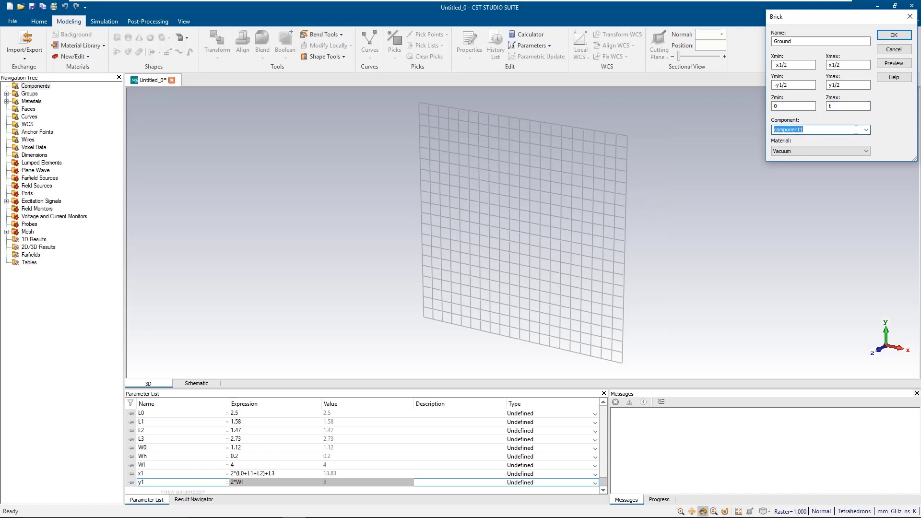
{"action": "type", "text": "Copper"}
Step: Assign Copper (annealed) from the material library and set the new parameter t to 0.018
{"action": "left_click", "coordinate": [853, 153]}
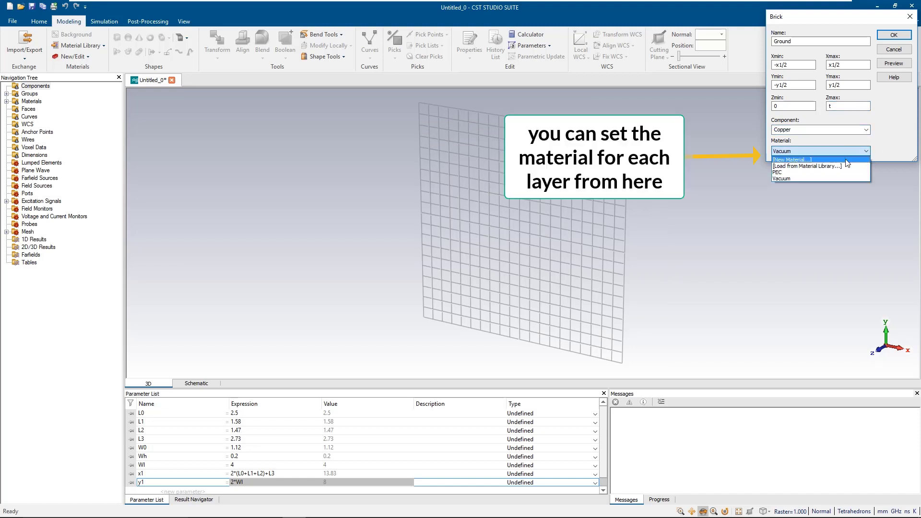
{"action": "left_click", "coordinate": [842, 163]}
{"action": "left_click", "coordinate": [735, 34]}
{"action": "type", "text": "copp"}
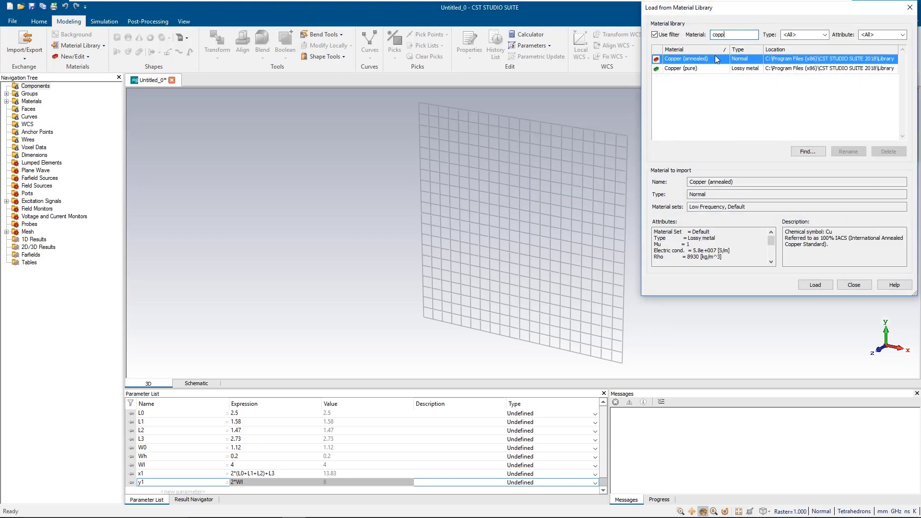
{"action": "left_click", "coordinate": [815, 285]}
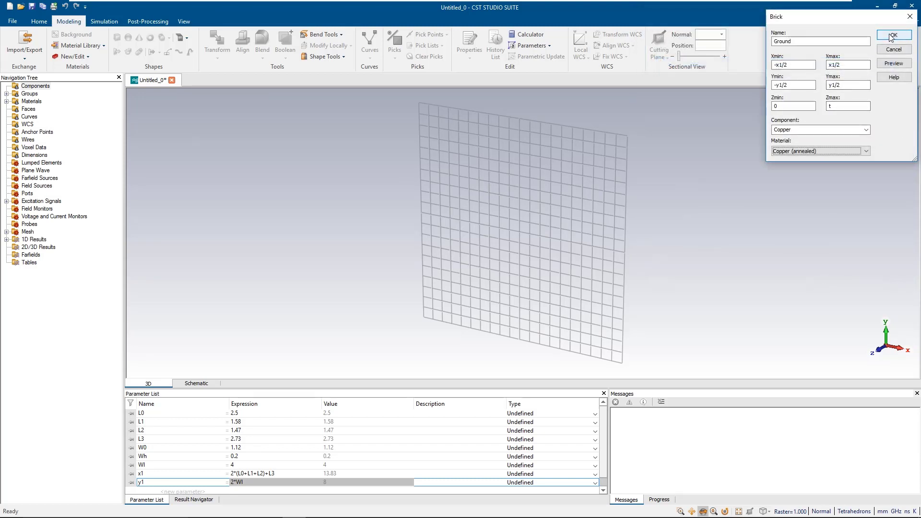
{"action": "left_click", "coordinate": [888, 38]}
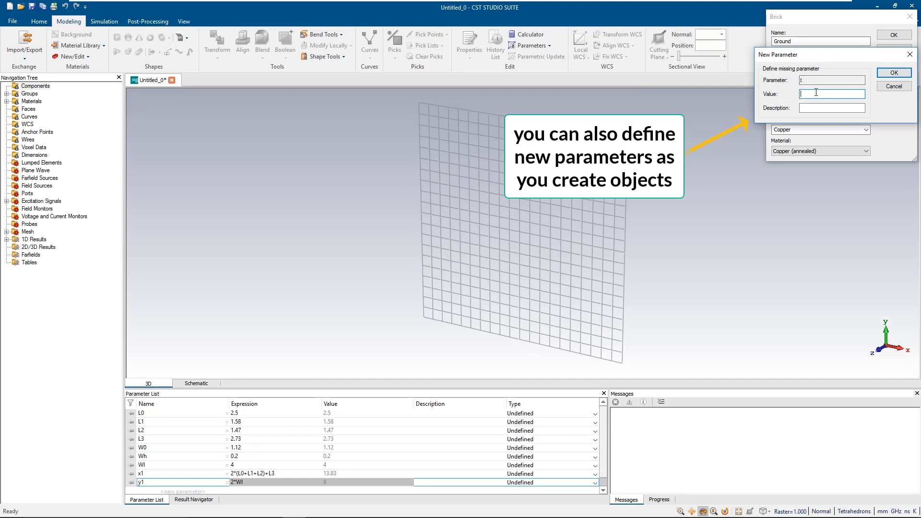
{"action": "type", "text": "0.018"}
{"action": "left_click", "coordinate": [879, 76]}
{"action": "key", "text": "Return"}
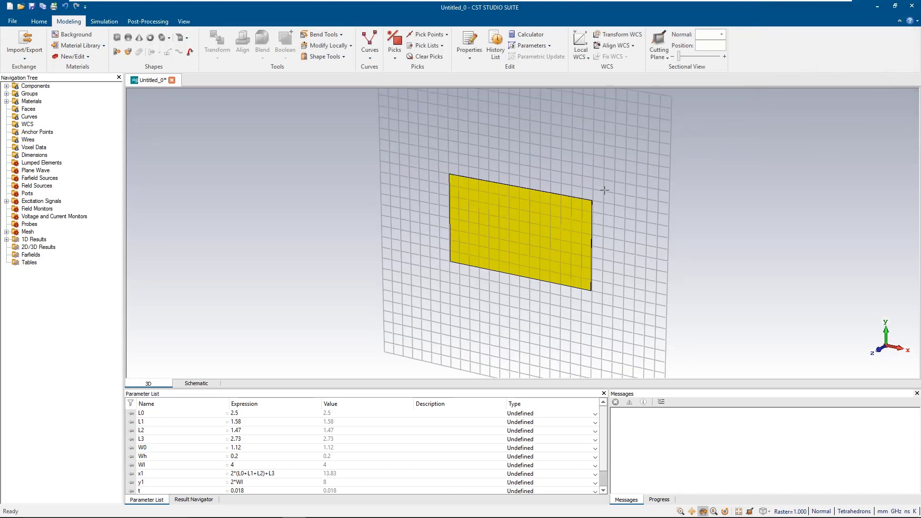
Step: Define a brick named Substrate spanning ±x1/2, ±y1/2 and z t to t+h in component RO4003C
{"action": "key", "text": "space"}
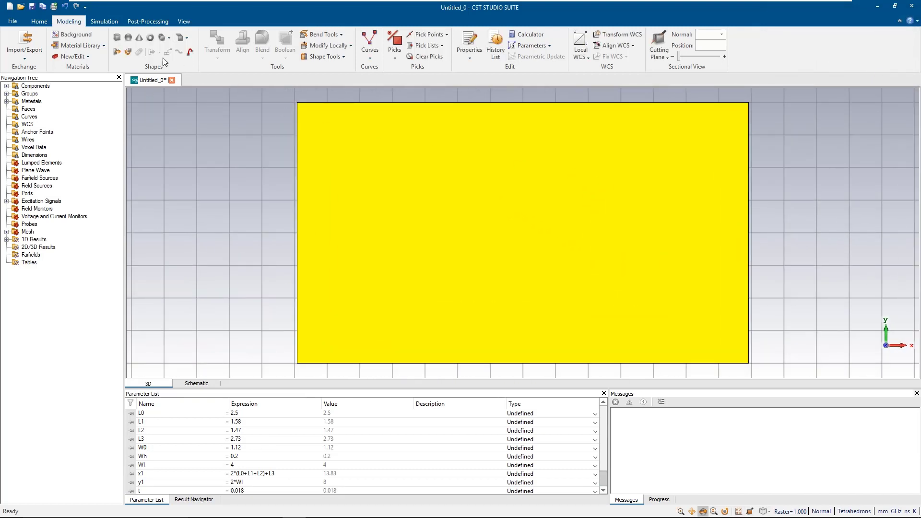
{"action": "left_click", "coordinate": [120, 37]}
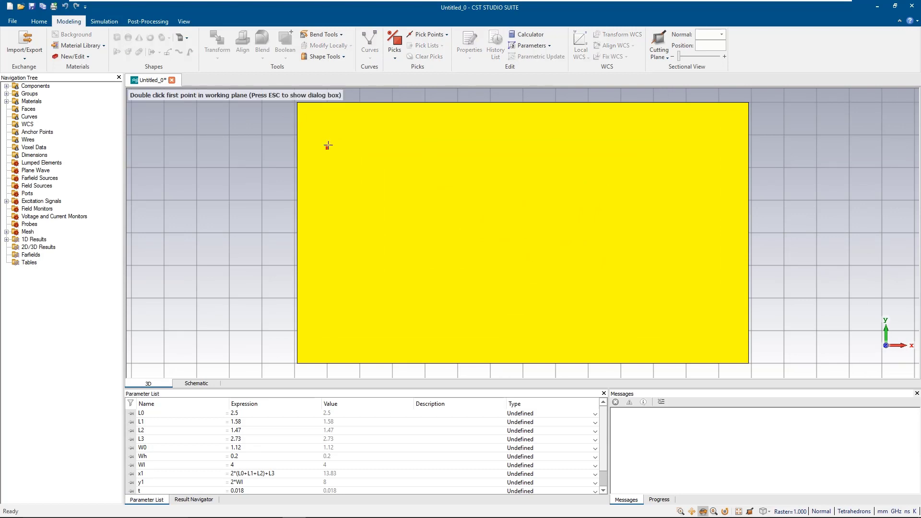
{"action": "key", "text": "Escape"}
{"action": "type", "text": "Substrate"}
{"action": "key", "text": "Tab"}
{"action": "type", "text": "-x1/2"}
{"action": "key", "text": "Tab"}
{"action": "type", "text": "x1/2"}
{"action": "key", "text": "Tab"}
{"action": "type", "text": "-y1/2"}
{"action": "key", "text": "Tab"}
{"action": "type", "text": "y1/2"}
{"action": "key", "text": "Tab"}
{"action": "type", "text": "t"}
{"action": "key", "text": "Tab"}
{"action": "type", "text": "t+h"}
{"action": "key", "text": "Tab"}
{"action": "type", "text": "RO4003C"}
Step: Load Rogers RO4003C (lossy) as the substrate material and set h to 0.508
{"action": "left_click", "coordinate": [820, 151]}
{"action": "left_click", "coordinate": [793, 163]}
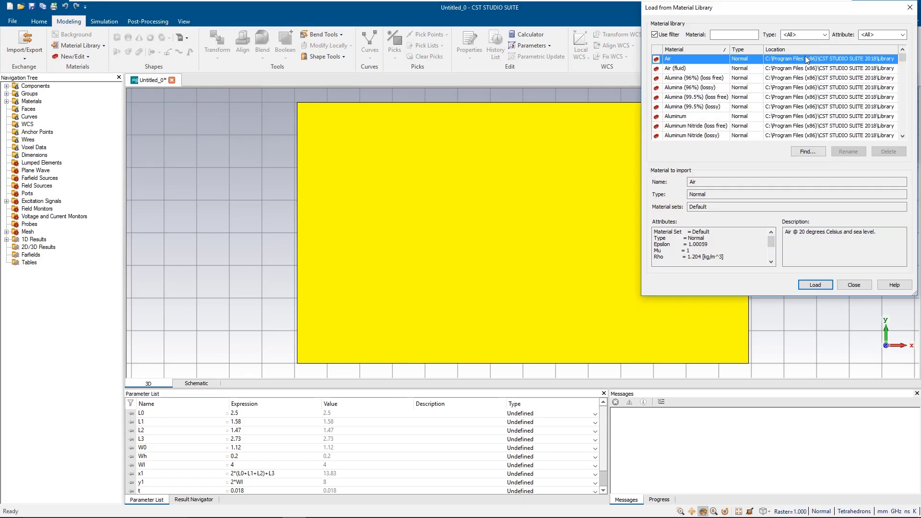
{"action": "type", "text": "4003"}
{"action": "left_click", "coordinate": [721, 69]}
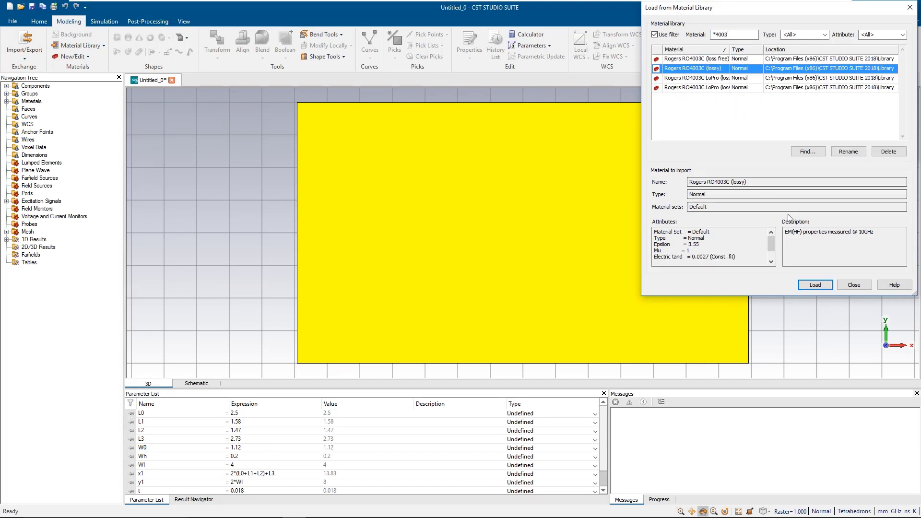
{"action": "key", "text": "Return"}
{"action": "key", "text": "Return"}
{"action": "type", "text": "0.508"}
{"action": "key", "text": "Return"}
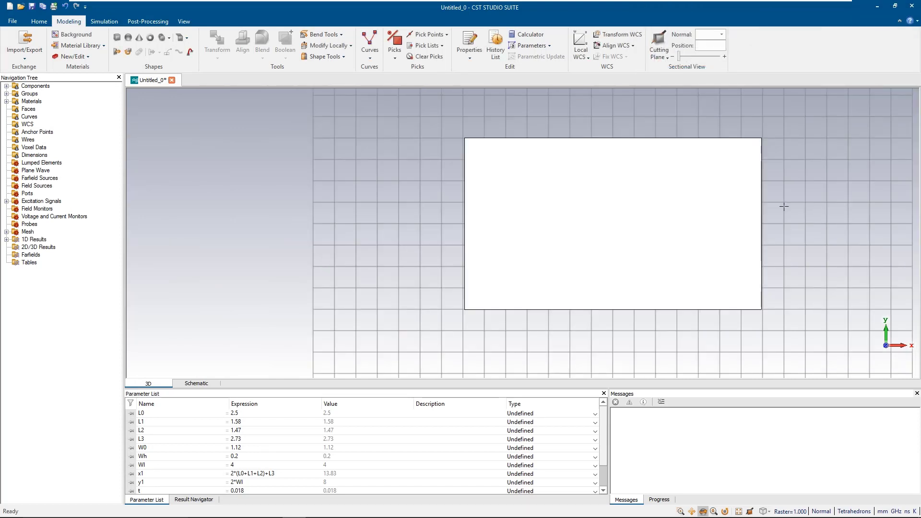
Step: Define brick T0 with X from -x1/2 to -x1/2+L0, Y ±W0/2, Z t+h to 2*t+h
{"action": "left_click", "coordinate": [131, 36]}
{"action": "key", "text": "Escape"}
{"action": "type", "text": "T0"}
{"action": "key", "text": "Tab"}
{"action": "type", "text": "-x1/2"}
{"action": "key", "text": "Tab"}
{"action": "type", "text": "-x1/2+L0"}
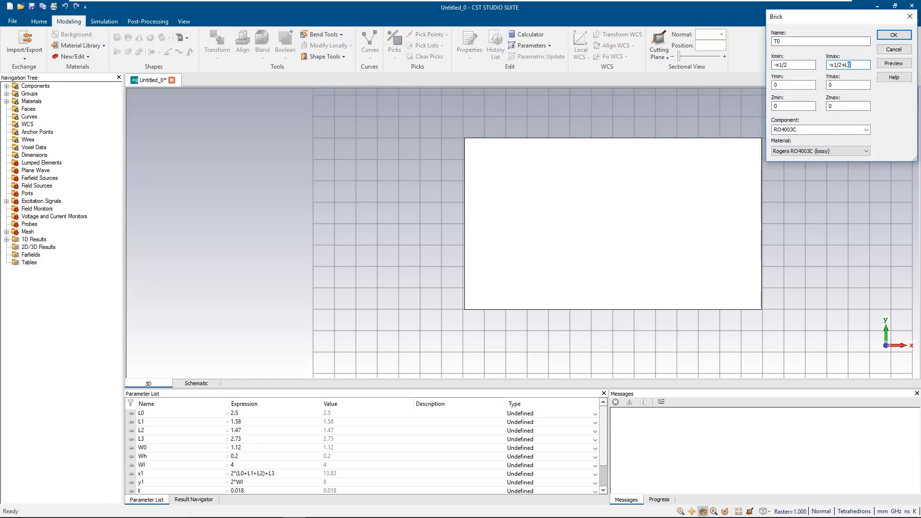
{"action": "key", "text": "Tab"}
{"action": "type", "text": "-W0/2"}
{"action": "key", "text": "Tab"}
{"action": "type", "text": "W0/2"}
{"action": "key", "text": "Tab"}
{"action": "type", "text": "t+h"}
{"action": "key", "text": "Tab"}
{"action": "type", "text": "2*t+h"}
Step: Assign T0 to the Copper component with Copper (annealed) material and create the feed strip
{"action": "left_click", "coordinate": [866, 130]}
{"action": "left_click", "coordinate": [787, 137]}
{"action": "left_click", "coordinate": [844, 152]}
{"action": "left_click", "coordinate": [801, 173]}
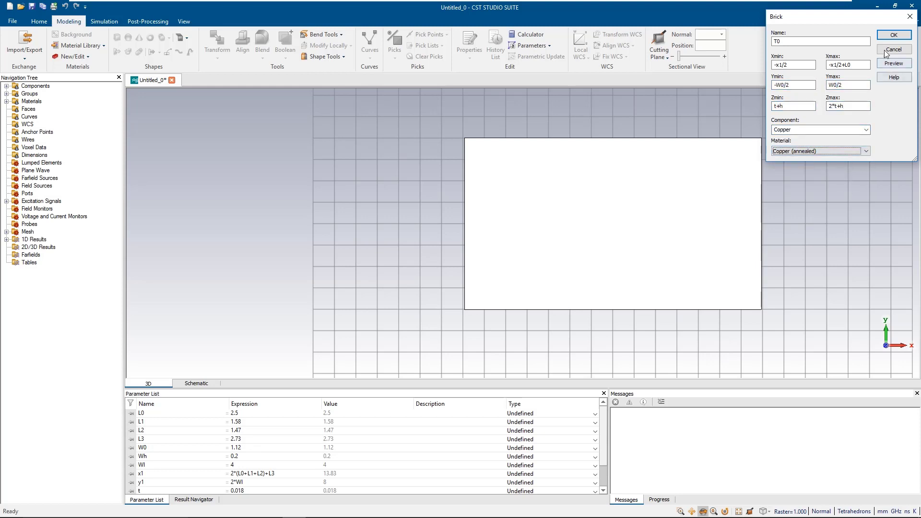
{"action": "left_click", "coordinate": [894, 35]}
Step: Create narrow strip T1 spanning X -x1/2+L0 to -x1/2+L0+L1, Y ±Wh/2, Z t+h to 2*t+h
{"action": "key", "text": "Escape"}
{"action": "key", "text": "Tab"}
{"action": "type", "text": "-x1/2+L0"}
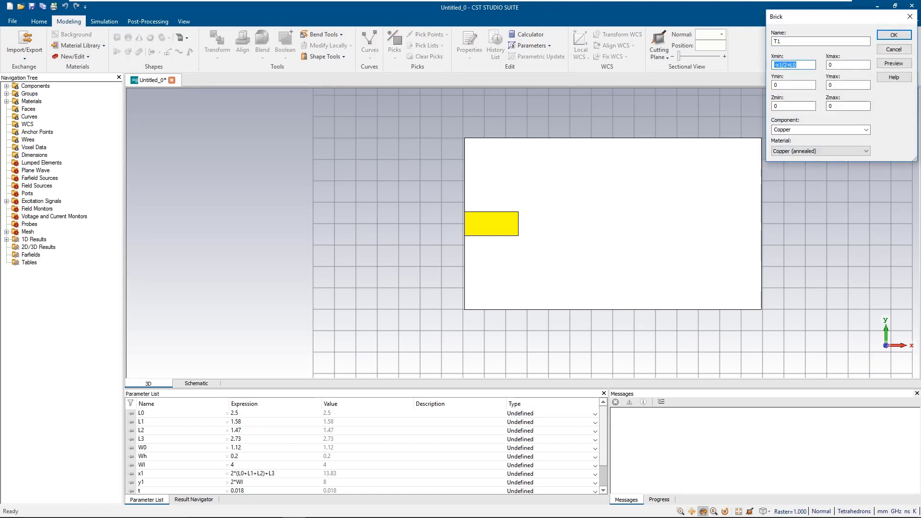
{"action": "key", "text": "Tab"}
{"action": "type", "text": "-x1/2+L0+L1"}
{"action": "key", "text": "Tab"}
{"action": "type", "text": "-Wh/2"}
{"action": "key", "text": "Tab"}
{"action": "type", "text": "Wh/2"}
{"action": "key", "text": "Tab"}
{"action": "type", "text": "t+h"}
{"action": "key", "text": "Tab"}
{"action": "type", "text": "2*t+h"}
{"action": "left_click", "coordinate": [894, 63]}
{"action": "left_click", "coordinate": [894, 35]}
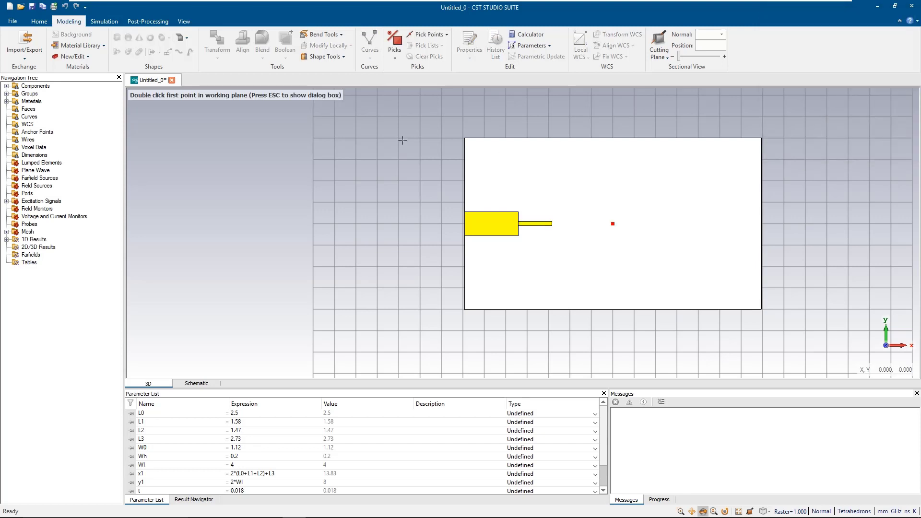
Step: Name the next brick T2 with X from -x1/2+L0+L1 to -x1/2+L0+L1+L2
{"action": "key", "text": "Escape"}
{"action": "type", "text": "T2"}
{"action": "key", "text": "Tab"}
{"action": "type", "text": "-x1/2+L0+L1"}
{"action": "key", "text": "shift+Home"}
{"action": "key", "text": "ctrl+c"}
{"action": "key", "text": "Tab"}
{"action": "key", "text": "ctrl+v"}
{"action": "type", "text": "+L2"}
Step: Give T2 Y limits ±Wl/2 and Z t+h to 2*t+h, then create the wide section
{"action": "key", "text": "Tab"}
{"action": "type", "text": "-Wl/2"}
{"action": "key", "text": "Tab"}
{"action": "type", "text": "Wl/2"}
{"action": "key", "text": "Tab"}
{"action": "type", "text": "t+h"}
{"action": "key", "text": "Tab"}
{"action": "type", "text": "2*t+h"}
{"action": "left_click", "coordinate": [894, 63]}
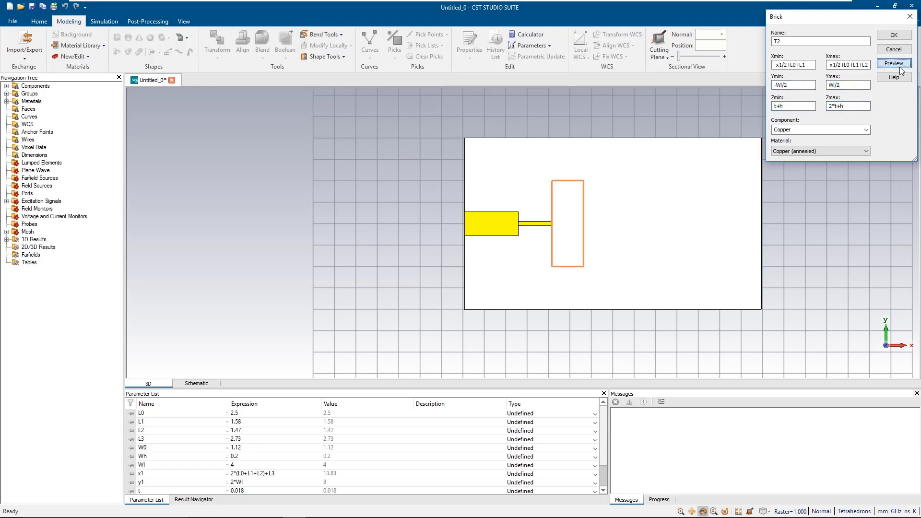
{"action": "left_click", "coordinate": [893, 35]}
Step: Start brick T3 with X from -x1/2+L0+L1+L2 to -x1/2+L0+L1+L2+L3/2
{"action": "left_click", "coordinate": [116, 38]}
{"action": "key", "text": "Escape"}
{"action": "type", "text": "T3"}
{"action": "key", "text": "Tab"}
{"action": "type", "text": "-x1/2+L0+L1+L2"}
{"action": "key", "text": "ctrl+a"}
{"action": "key", "text": "ctrl+c"}
{"action": "key", "text": "Tab"}
{"action": "key", "text": "ctrl+v"}
{"action": "type", "text": "+L3/2"}
Step: Set T3's Y from -Wl to Wh/2 and Z t+h to 2*t+h, and create the thin line
{"action": "key", "text": "Tab"}
{"action": "type", "text": "-Wl"}
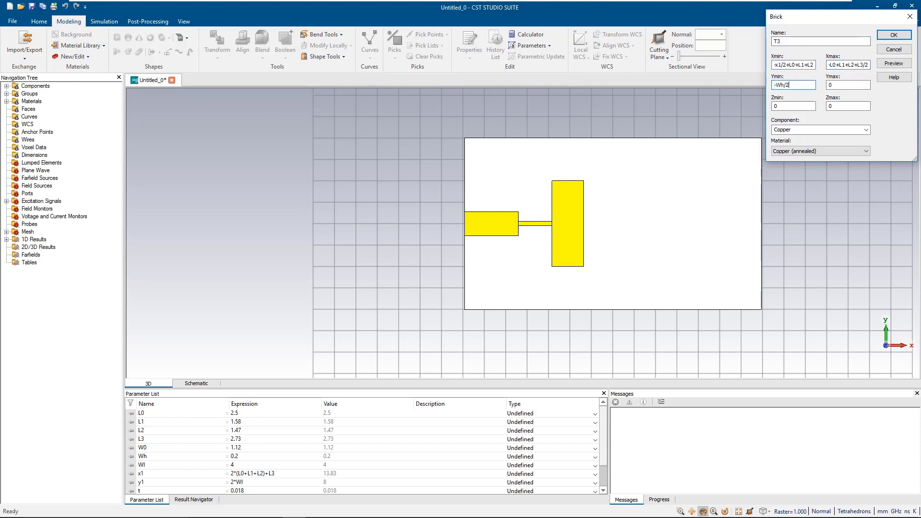
{"action": "key", "text": "Tab"}
{"action": "type", "text": "Wh/2"}
{"action": "key", "text": "Tab"}
{"action": "type", "text": "t+h"}
{"action": "key", "text": "Tab"}
{"action": "type", "text": "2*t+"}
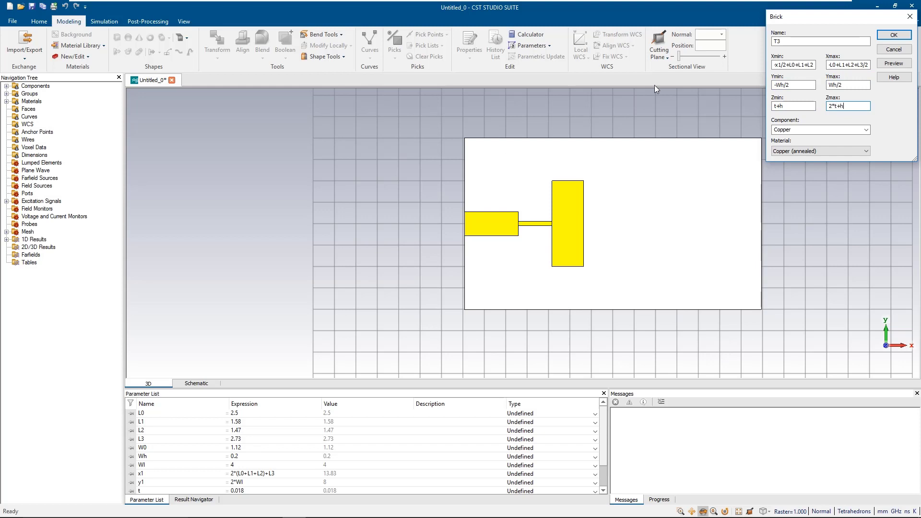
{"action": "type", "text": "h"}
{"action": "left_click", "coordinate": [894, 62]}
{"action": "left_click", "coordinate": [894, 34]}
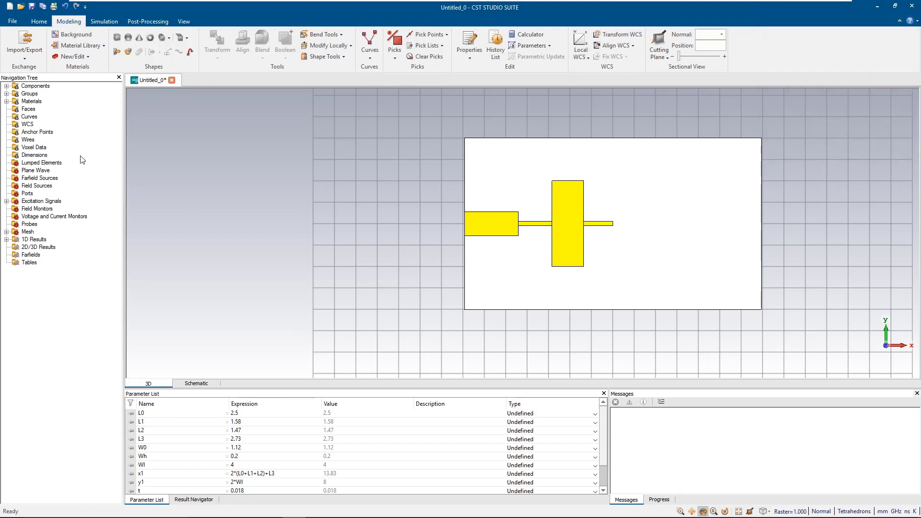
Step: Select strips T0 through T3 and Boolean-add them into T0
{"action": "left_click", "coordinate": [6, 86]}
{"action": "left_click", "coordinate": [15, 94]}
{"action": "left_click", "coordinate": [48, 109]}
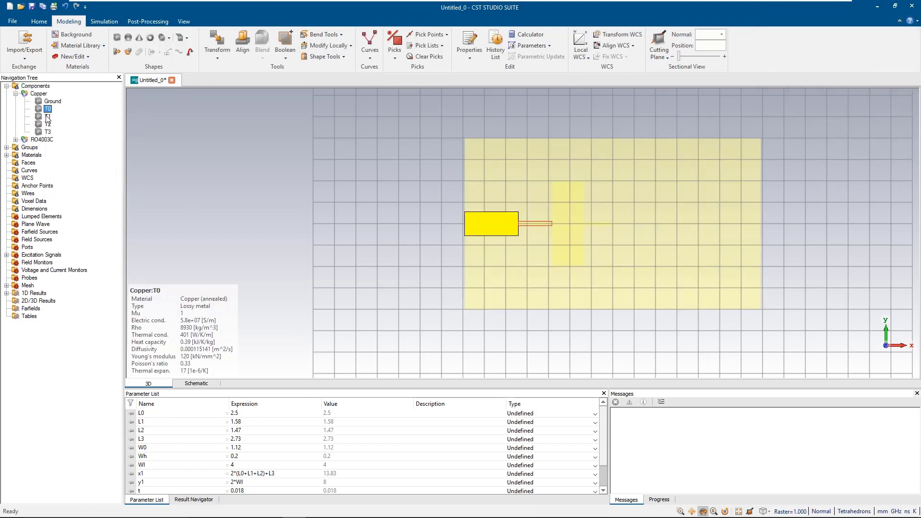
{"action": "left_click", "coordinate": [48, 132], "text": "shift"}
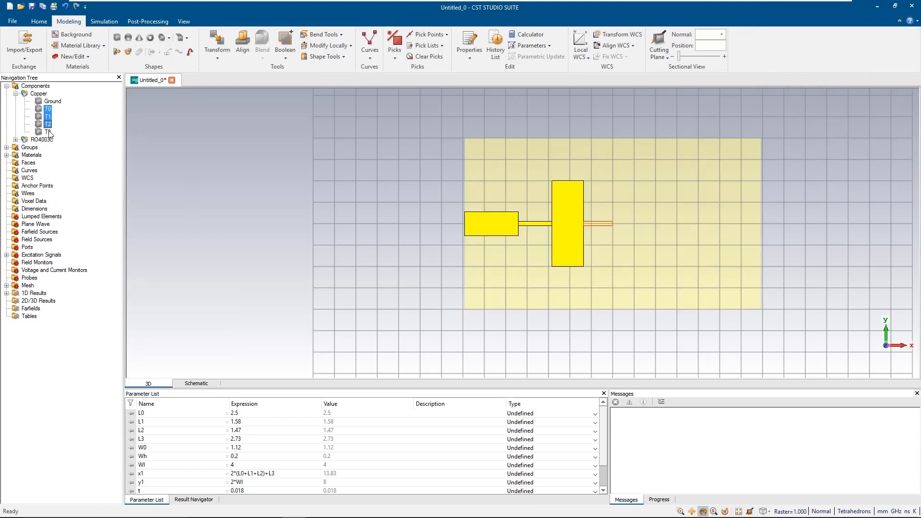
{"action": "left_click", "coordinate": [285, 58]}
{"action": "left_click", "coordinate": [293, 80]}
{"action": "scroll", "coordinate": [557, 219], "scroll_direction": "up", "scroll_amount": 3}
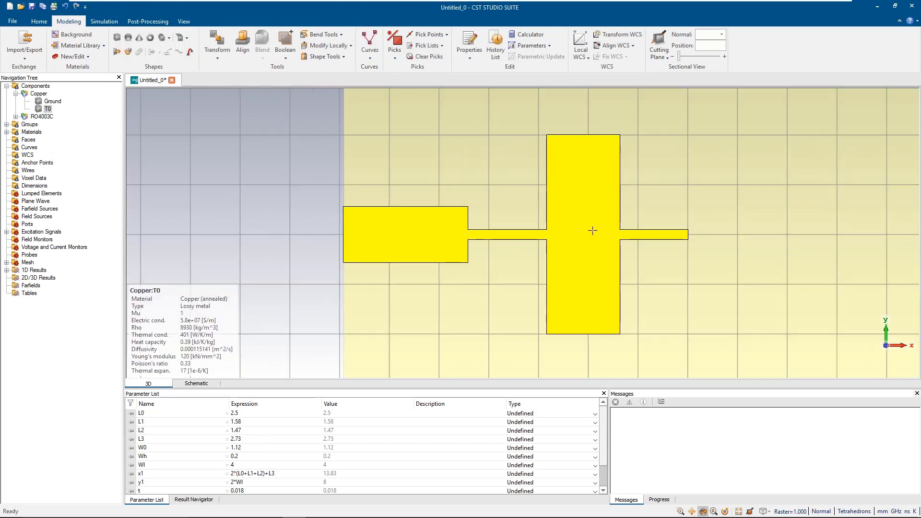
{"action": "scroll", "coordinate": [593, 230], "scroll_direction": "down", "scroll_amount": 3}
Step: Mirror T0 with X normal 1 as a copy, producing T0_1
{"action": "left_click", "coordinate": [217, 43]}
{"action": "left_click", "coordinate": [754, 78]}
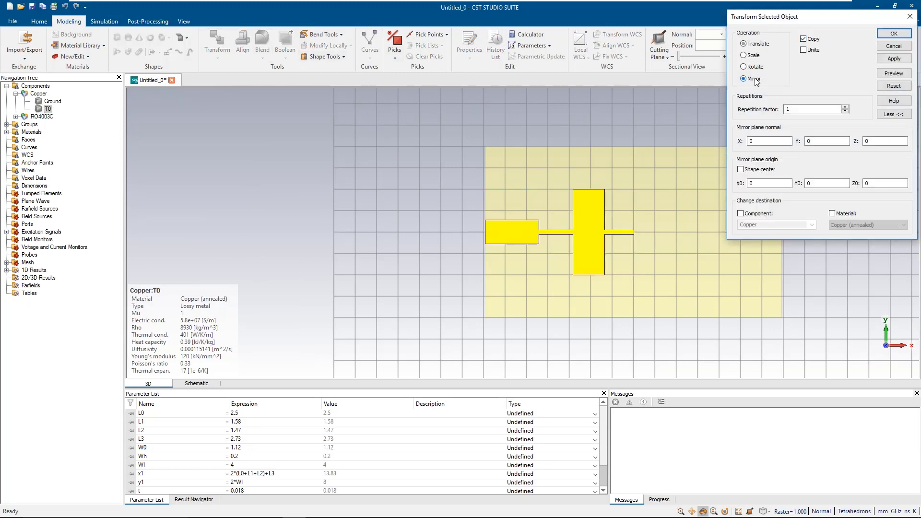
{"action": "double_click", "coordinate": [767, 141]}
{"action": "type", "text": "1"}
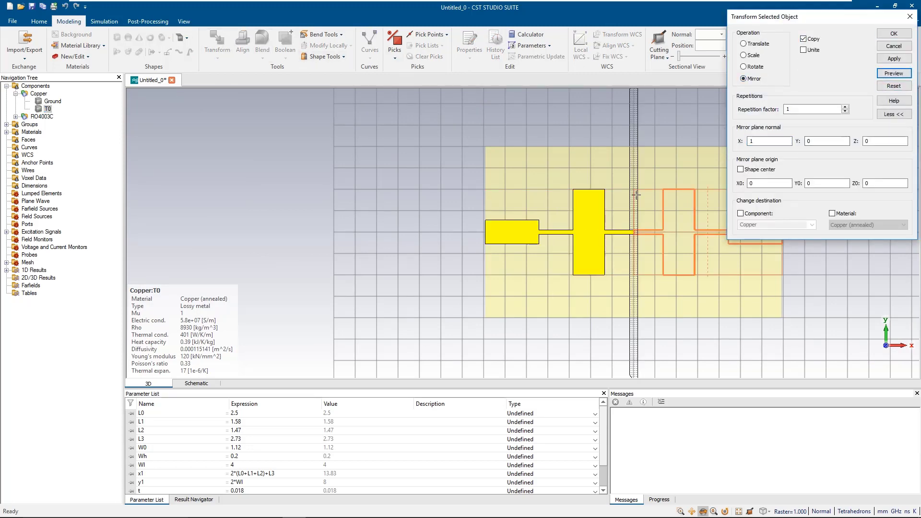
{"action": "left_click", "coordinate": [894, 74]}
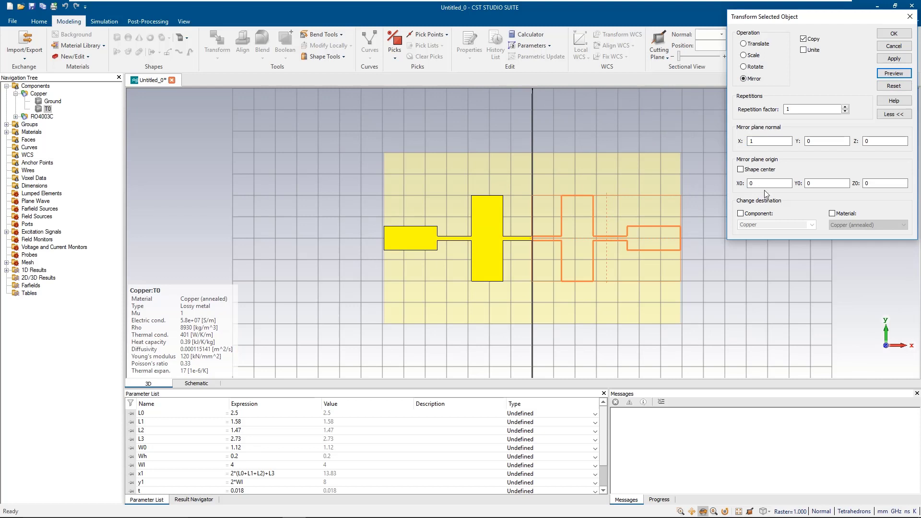
{"action": "left_click", "coordinate": [893, 34]}
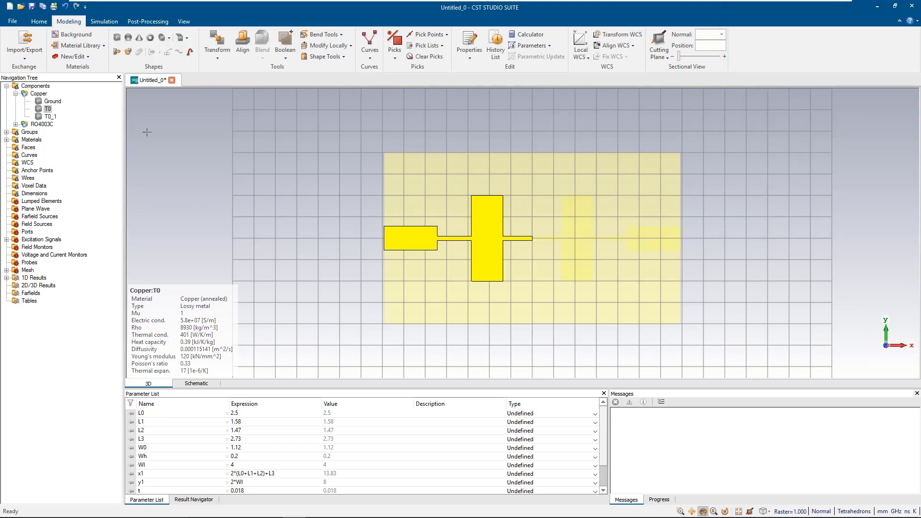
Step: Boolean-add T0_1 into T0 to form the full symmetric filter
{"action": "left_click", "coordinate": [38, 93]}
{"action": "left_click", "coordinate": [47, 109]}
{"action": "left_click", "coordinate": [51, 116], "text": "ctrl"}
{"action": "left_click", "coordinate": [284, 52]}
{"action": "left_click", "coordinate": [309, 81]}
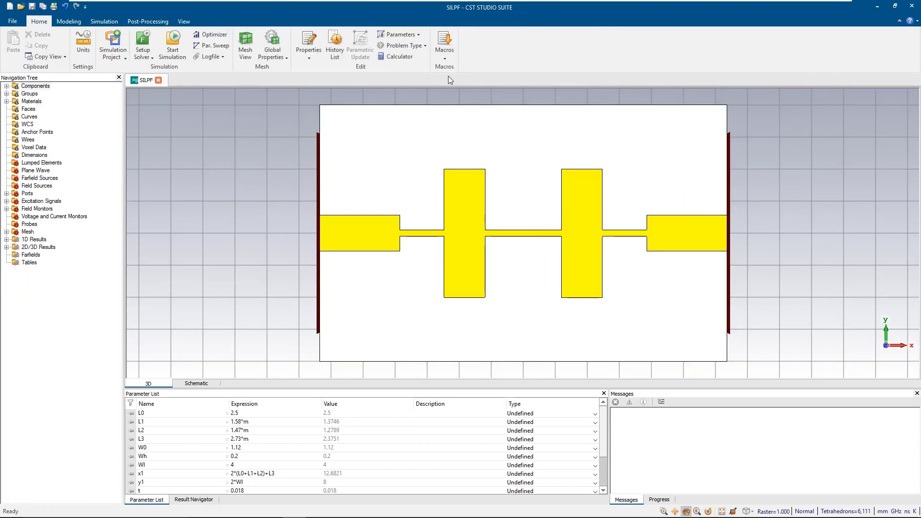
Step: Run the Calculate port extension coefficient macro from Solver > Ports
{"action": "left_click", "coordinate": [447, 53]}
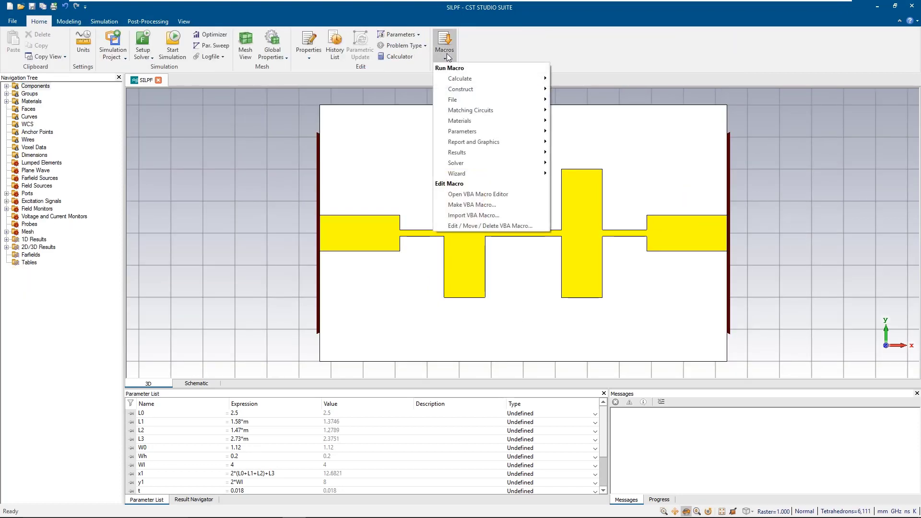
{"action": "mouse_move", "coordinate": [468, 165]}
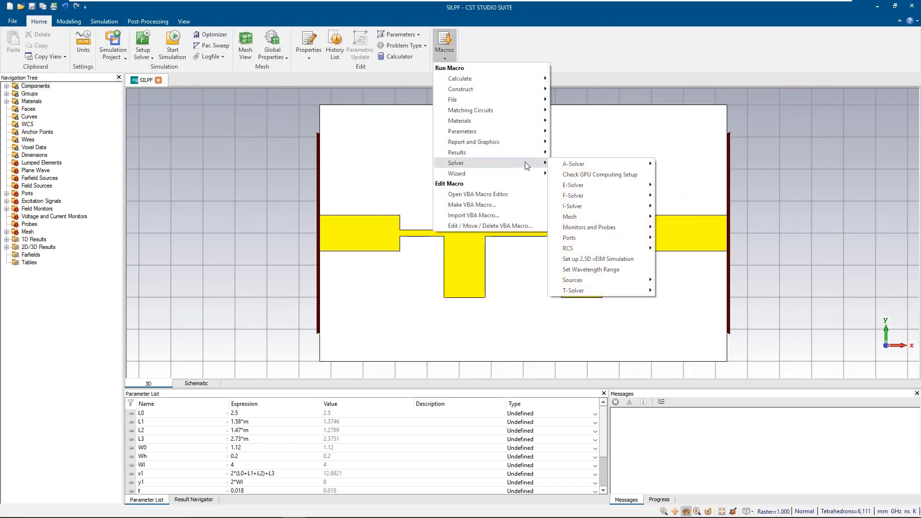
{"action": "mouse_move", "coordinate": [635, 238]}
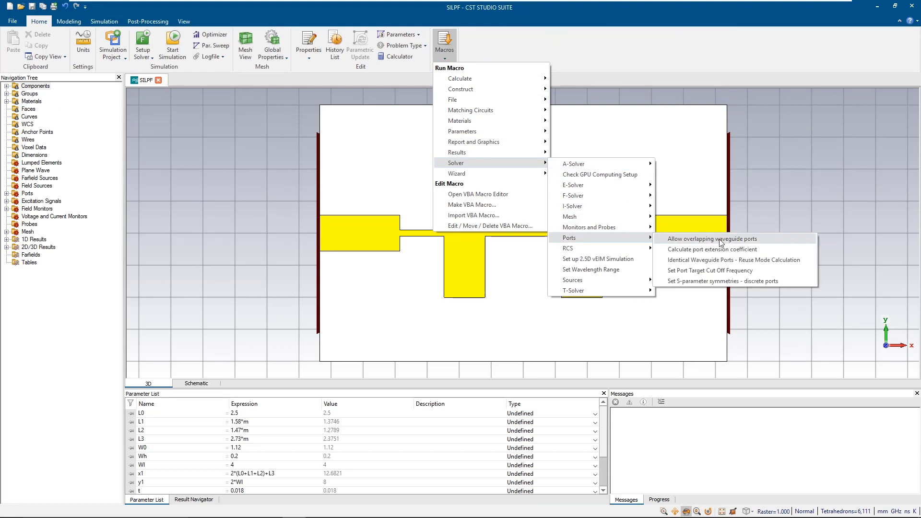
{"action": "left_click", "coordinate": [779, 249]}
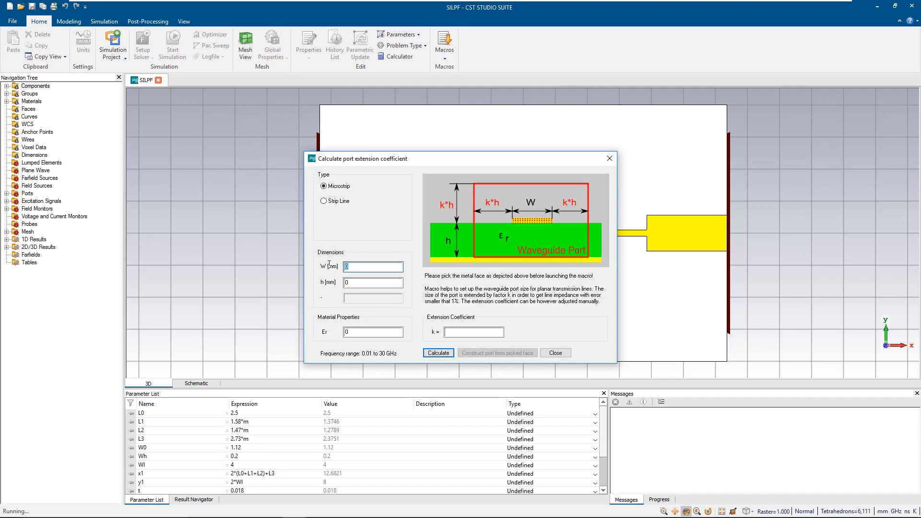
Step: Enter W0, h and permittivity 3.55, calculate k = 7.52, and close the calculator
{"action": "type", "text": "W0"}
{"action": "key", "text": "Tab"}
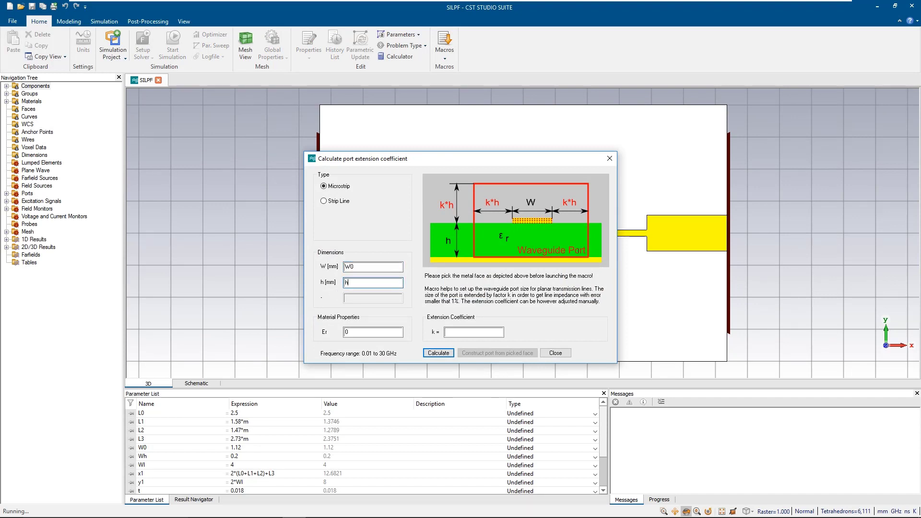
{"action": "key", "text": "Tab"}
{"action": "type", "text": "3"}
{"action": "left_click", "coordinate": [434, 354]}
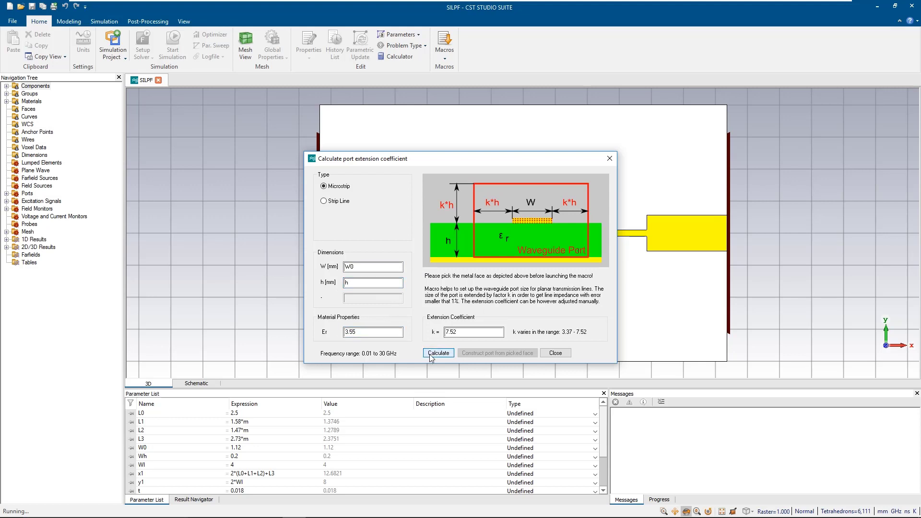
{"action": "left_click", "coordinate": [555, 353]}
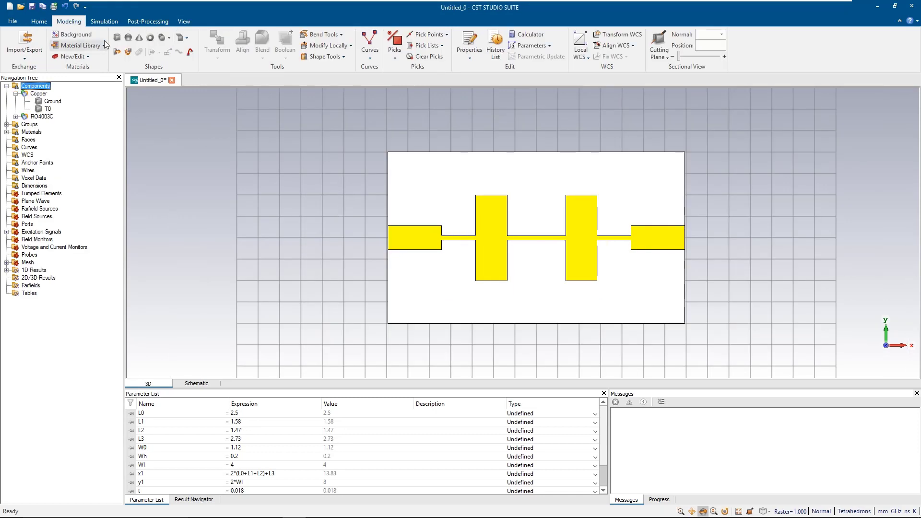
Step: Start a new waveguide port named WavePor with label 1
{"action": "left_click", "coordinate": [105, 21]}
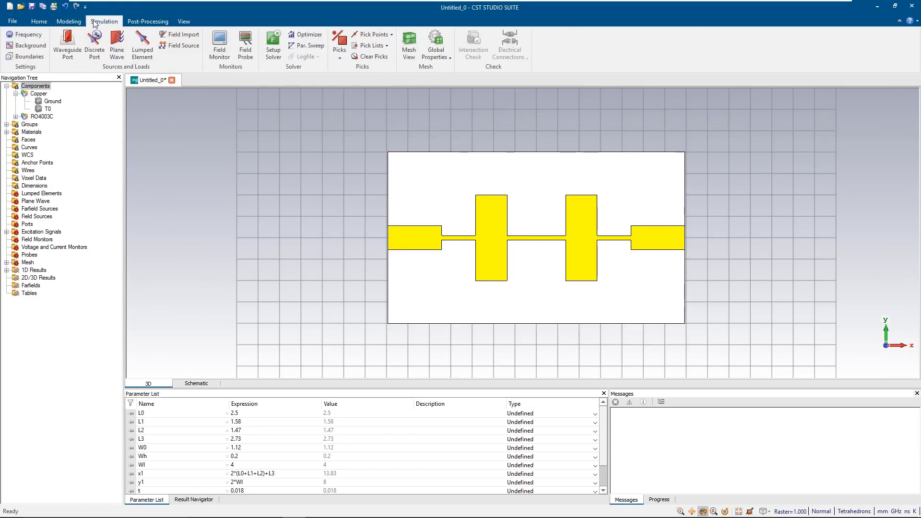
{"action": "left_click", "coordinate": [67, 46]}
{"action": "left_click", "coordinate": [825, 54]}
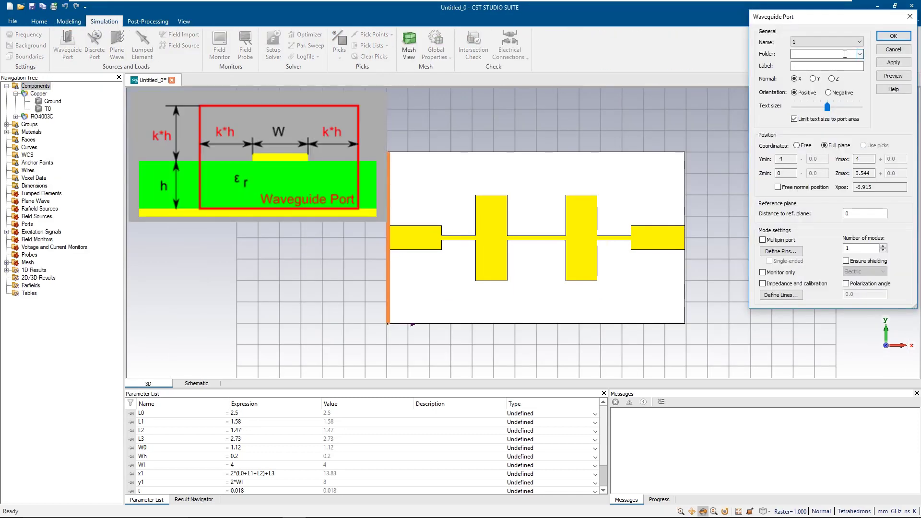
{"action": "type", "text": "WavePort"}
{"action": "left_click", "coordinate": [827, 66]}
{"action": "type", "text": "1"}
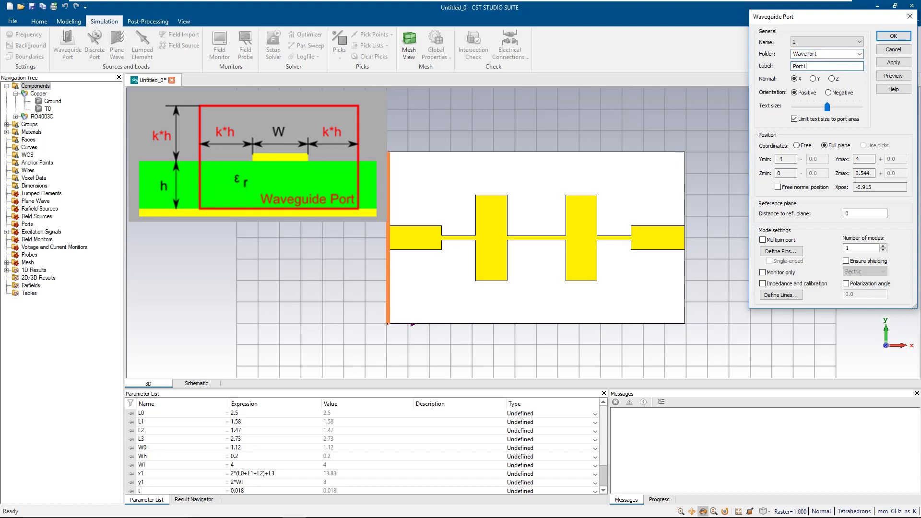
{"action": "left_click_drag", "start_coordinate": [703, 223], "coordinate": [681, 254]}
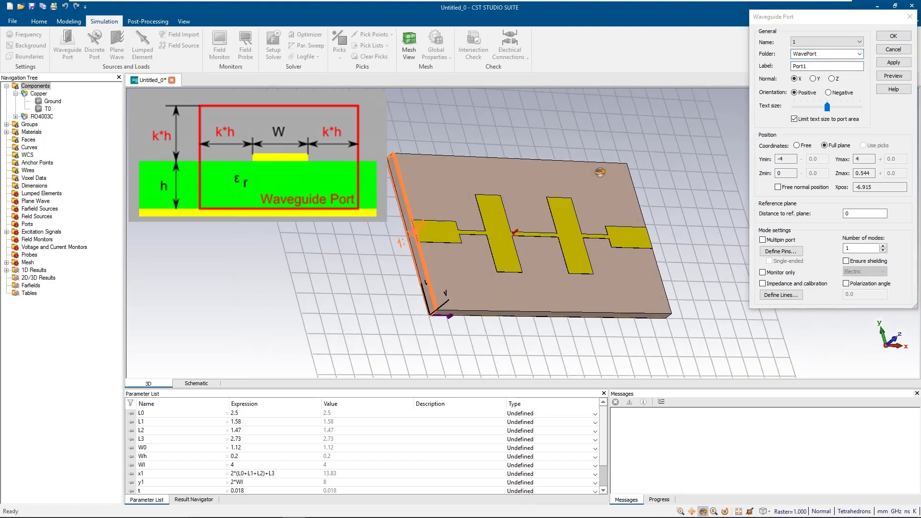
Step: Set port 1 free coordinates: Y up to W0/2+k*h, Z from t to t+h+k*h
{"action": "left_click", "coordinate": [797, 146]}
{"action": "type", "text": "-"}
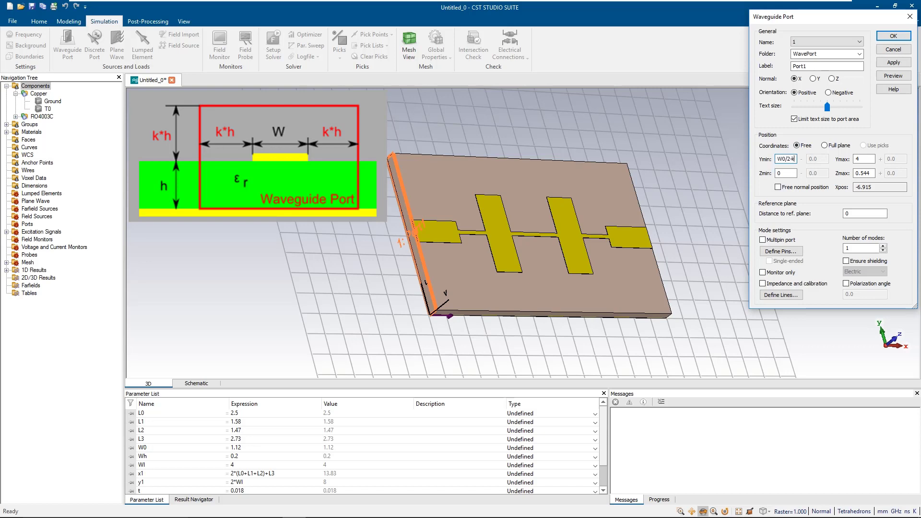
{"action": "left_click", "coordinate": [863, 159]}
{"action": "type", "text": "W0/2+k*h"}
{"action": "key", "text": "Tab"}
{"action": "type", "text": "t"}
{"action": "key", "text": "Tab"}
{"action": "type", "text": "t+h+k*h"}
Step: Place port 1 at free normal position -x1/2 and create it
{"action": "left_click", "coordinate": [778, 187]}
{"action": "key", "text": "Tab"}
{"action": "type", "text": "-x1/2"}
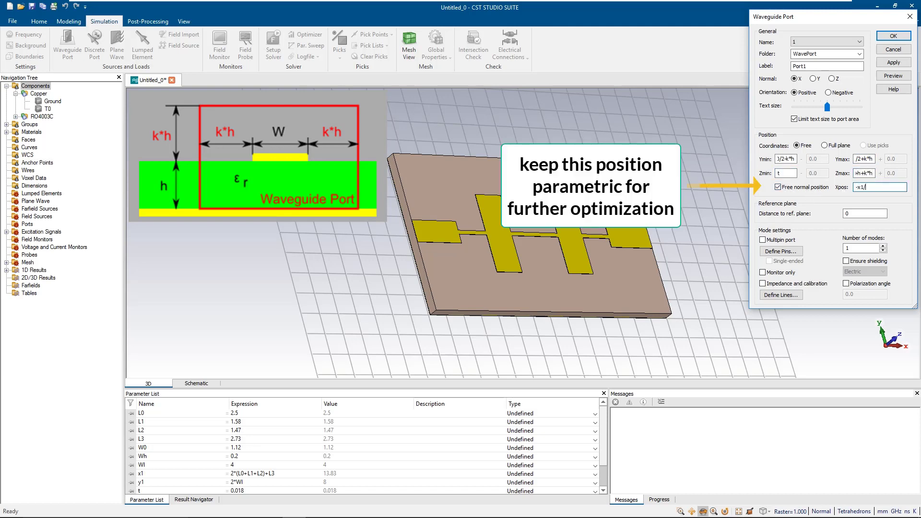
{"action": "left_click", "coordinate": [893, 76]}
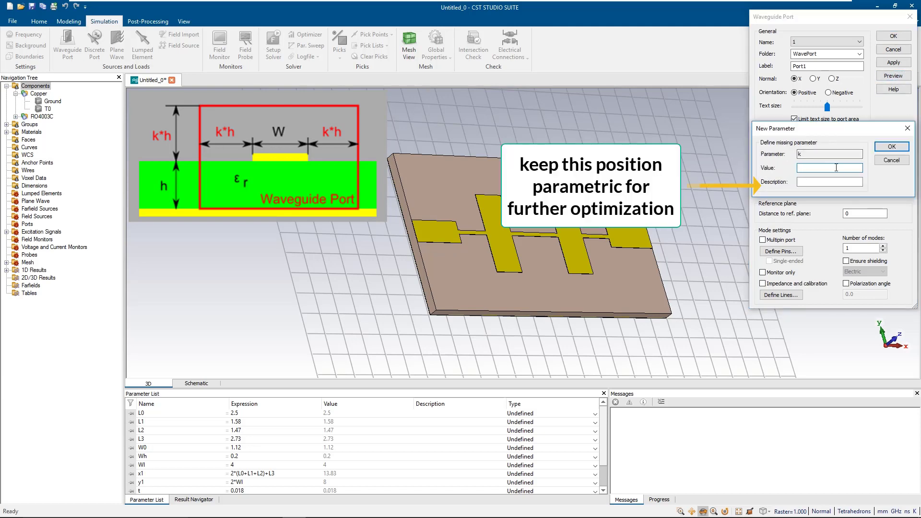
{"action": "key", "text": "Return"}
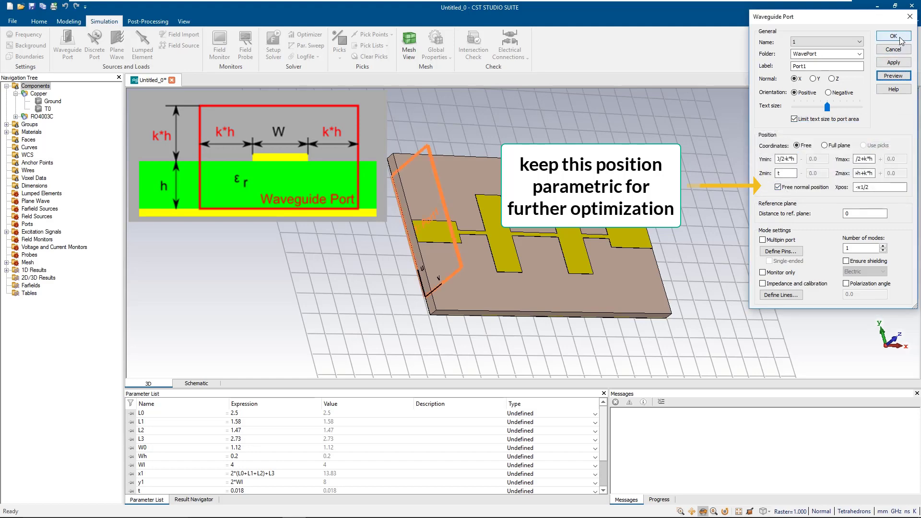
{"action": "left_click", "coordinate": [899, 41]}
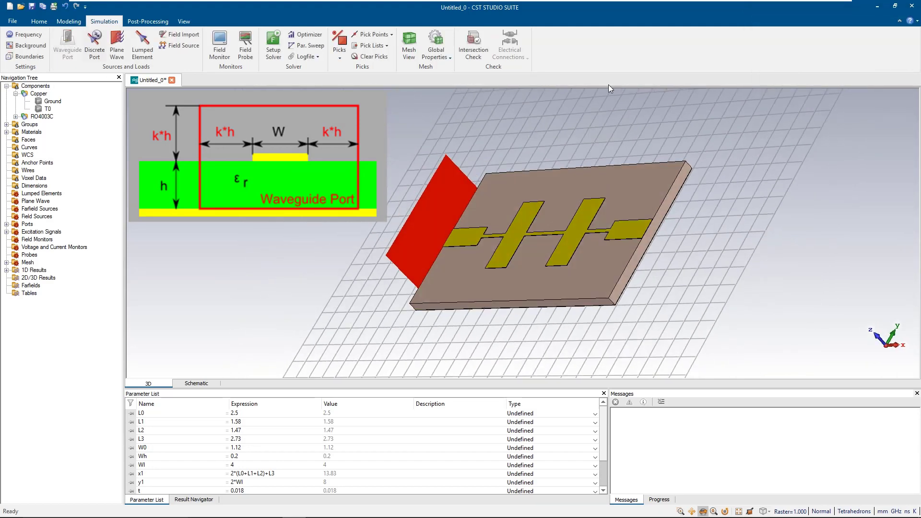
Step: Define port 2 with negative orientation, Y -W0/2-k*h to W0/2+k*h, Z t to t+h+k*h
{"action": "double_click", "coordinate": [399, 283]}
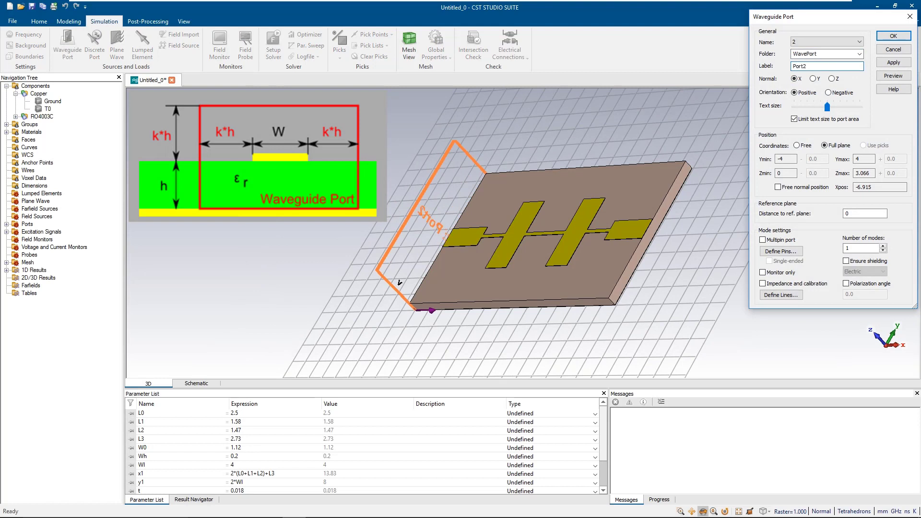
{"action": "left_click", "coordinate": [829, 93]}
{"action": "left_click", "coordinate": [796, 145]}
{"action": "double_click", "coordinate": [783, 158]}
{"action": "type", "text": "-W0/2-k*h"}
{"action": "key", "text": "Tab"}
{"action": "type", "text": "W0/2+k*h"}
{"action": "key", "text": "Tab"}
{"action": "type", "text": "t"}
{"action": "key", "text": "Tab"}
{"action": "type", "text": "t+h+k*h"}
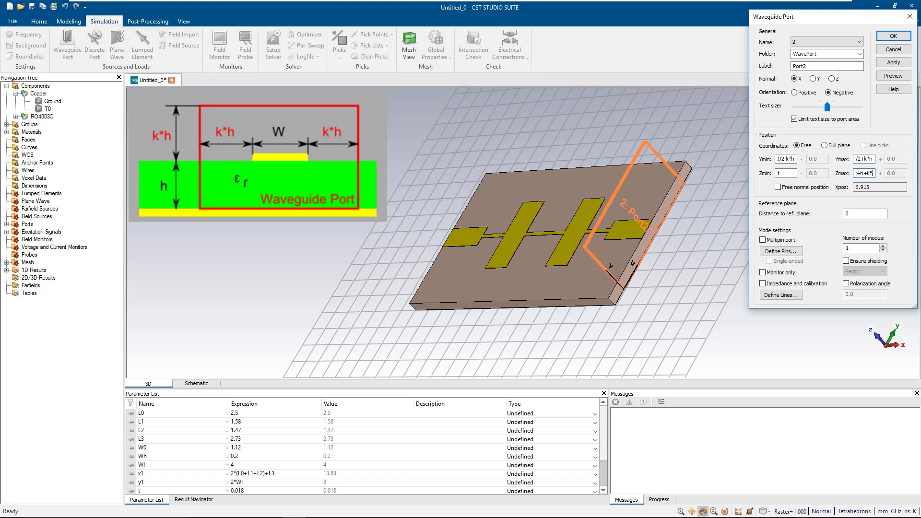
Step: Place port 2 at free normal position x1/2 and create it
{"action": "left_click", "coordinate": [777, 187]}
{"action": "key", "text": "Tab"}
{"action": "type", "text": "x1/2"}
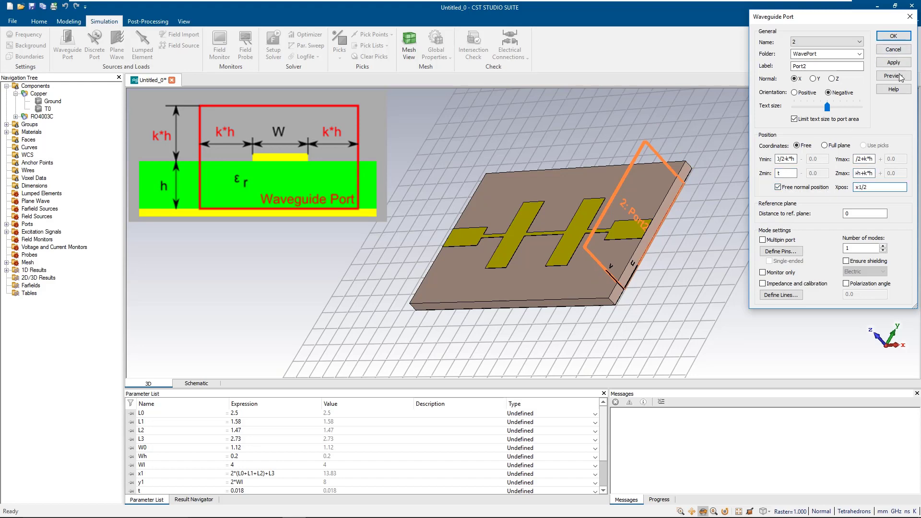
{"action": "left_click", "coordinate": [899, 77]}
{"action": "left_click", "coordinate": [893, 35]}
{"action": "left_click_drag", "start_coordinate": [592, 199], "coordinate": [617, 240]}
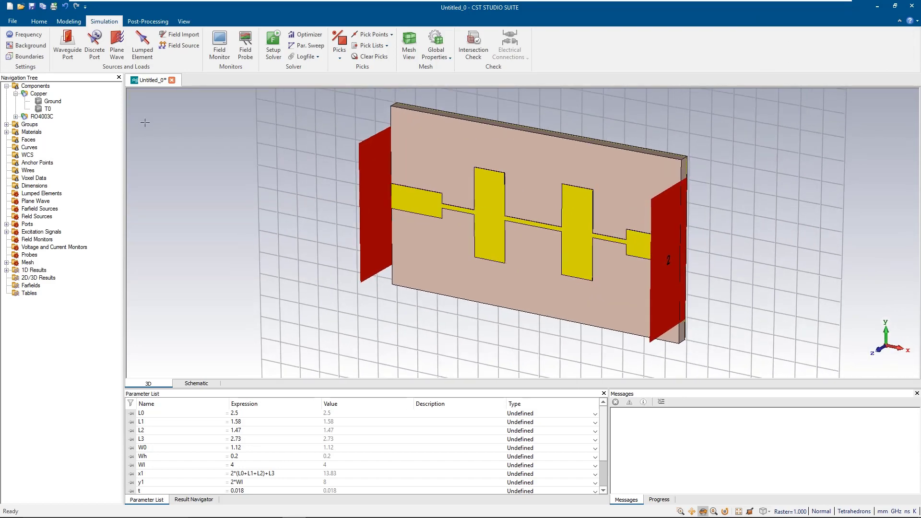
Step: Review the frequency range and background material settings, leaving both unchanged
{"action": "left_click", "coordinate": [25, 35]}
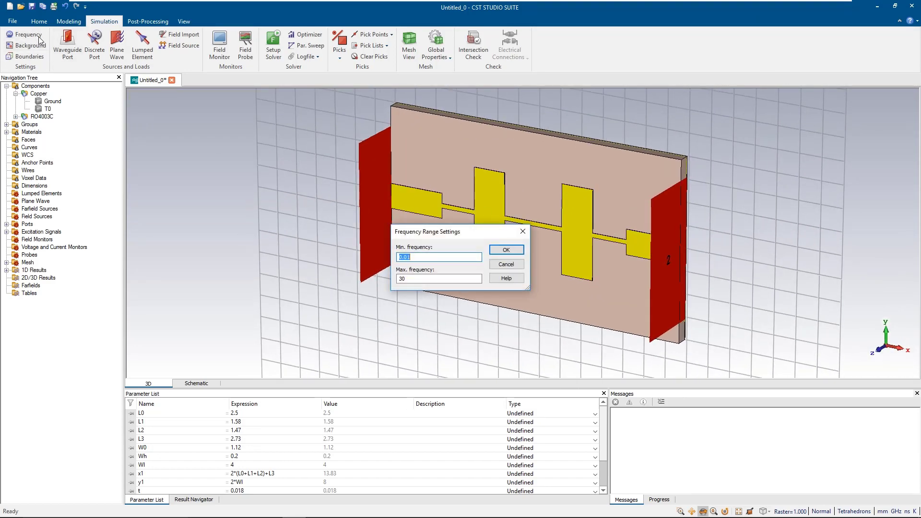
{"action": "left_click", "coordinate": [510, 265]}
{"action": "left_click", "coordinate": [42, 48]}
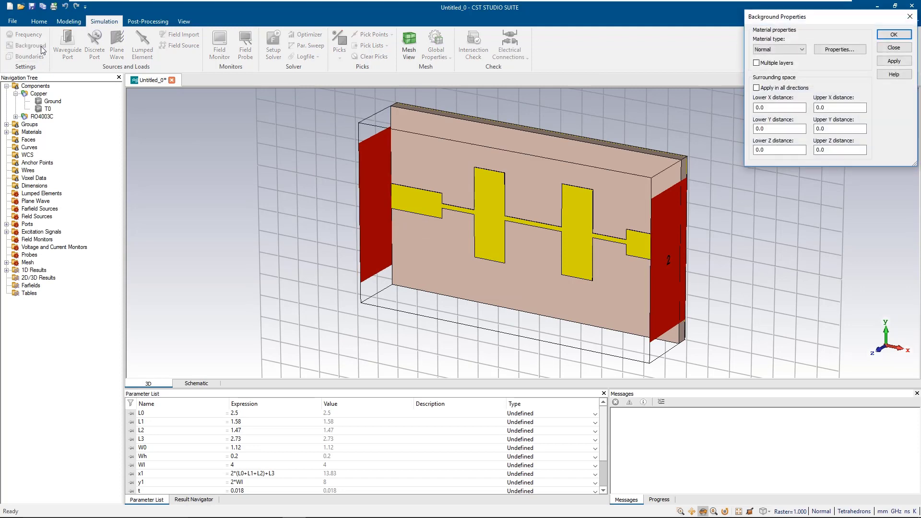
{"action": "left_click", "coordinate": [893, 47]}
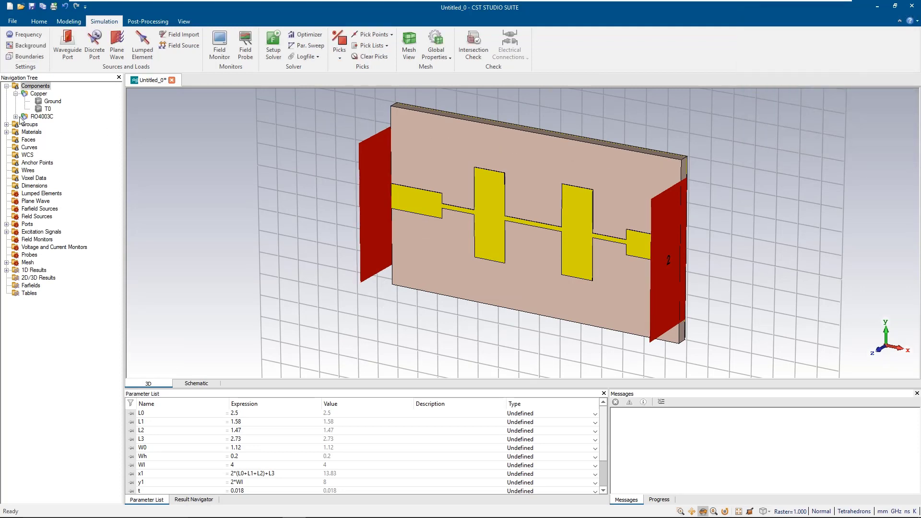
Step: Set the Xmin, Ymin, Xmax, Ymax and Zmax boundaries to open, keeping Zmin electric
{"action": "left_click", "coordinate": [40, 58]}
{"action": "scroll", "coordinate": [535, 204], "scroll_direction": "down", "scroll_amount": 2}
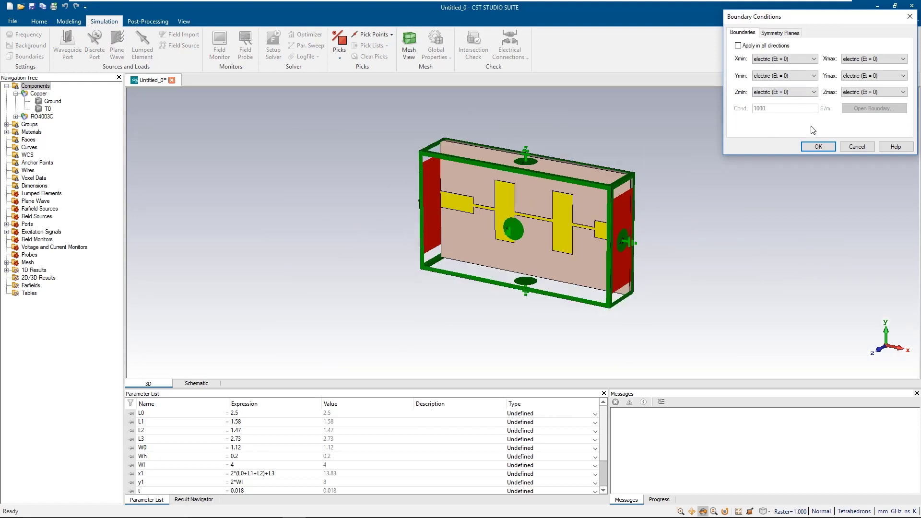
{"action": "left_click", "coordinate": [802, 60]}
{"action": "left_click", "coordinate": [793, 81]}
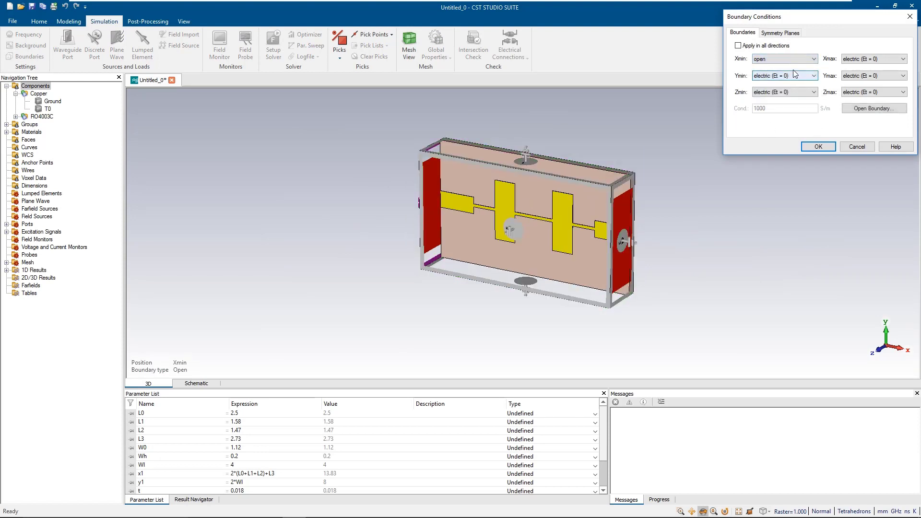
{"action": "left_click", "coordinate": [792, 76]}
{"action": "left_click", "coordinate": [782, 97]}
{"action": "left_click", "coordinate": [862, 60]}
{"action": "left_click", "coordinate": [859, 81]}
{"action": "left_click", "coordinate": [859, 75]}
{"action": "left_click", "coordinate": [857, 97]}
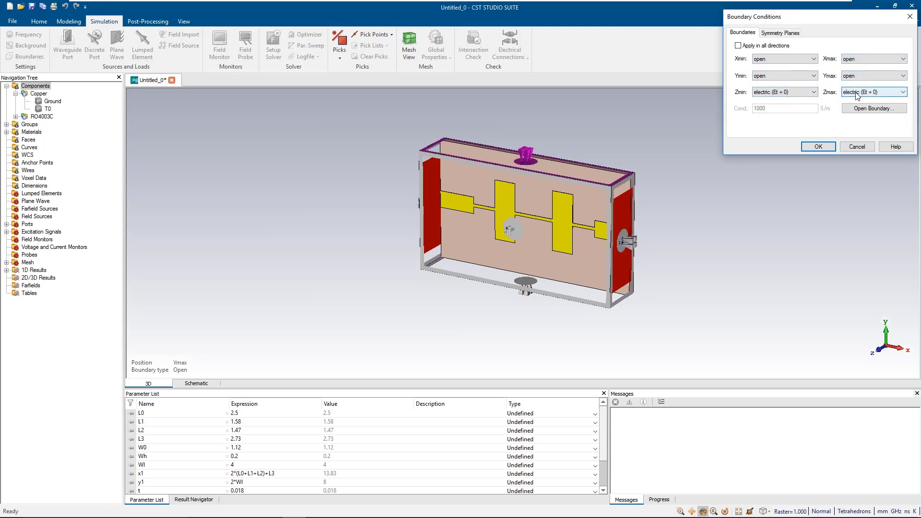
{"action": "left_click", "coordinate": [857, 95]}
{"action": "left_click", "coordinate": [859, 114]}
Step: Check the boundaries in a front view, apply them, and tilt the model back to oblique
{"action": "left_click_drag", "start_coordinate": [551, 225], "coordinate": [579, 239]}
{"action": "key", "text": "space"}
{"action": "left_click", "coordinate": [817, 146]}
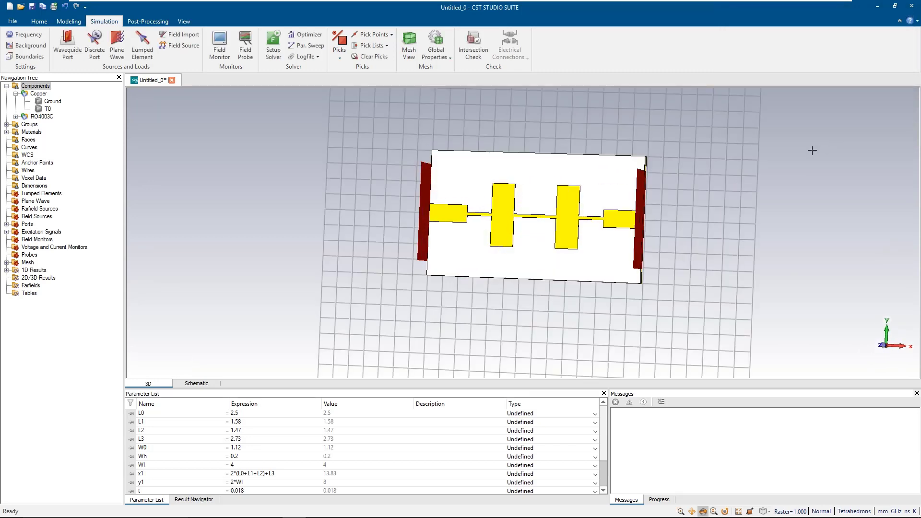
{"action": "left_click_drag", "start_coordinate": [404, 174], "coordinate": [372, 214]}
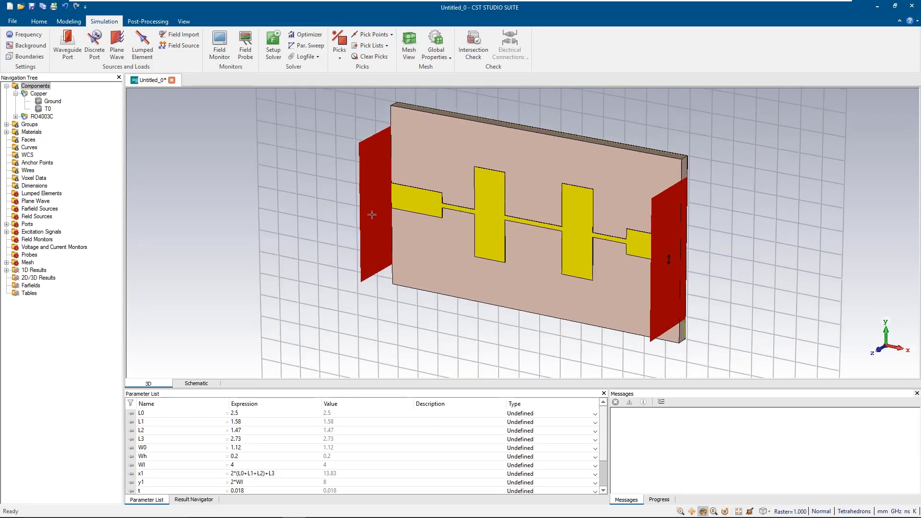
Step: Set adaptive mesh to 20 maximum passes, normalize S-parameters to 50 Ohm, and start the frequency-domain solver
{"action": "left_click", "coordinate": [272, 40]}
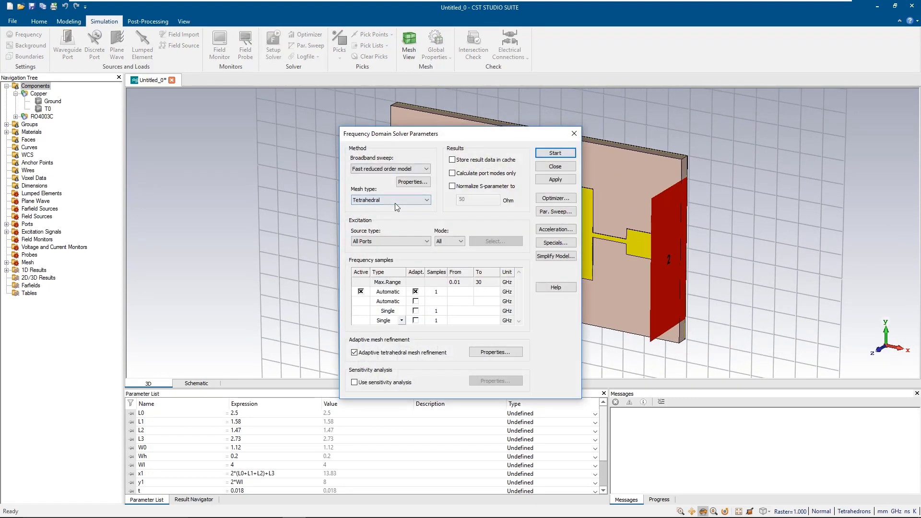
{"action": "left_click", "coordinate": [489, 353]}
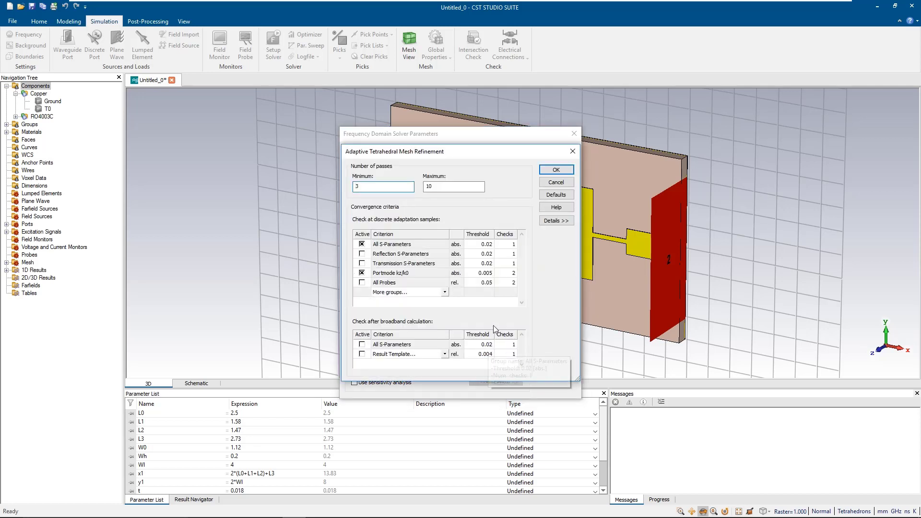
{"action": "key", "text": "Tab"}
{"action": "type", "text": "20"}
{"action": "left_click", "coordinate": [556, 170]}
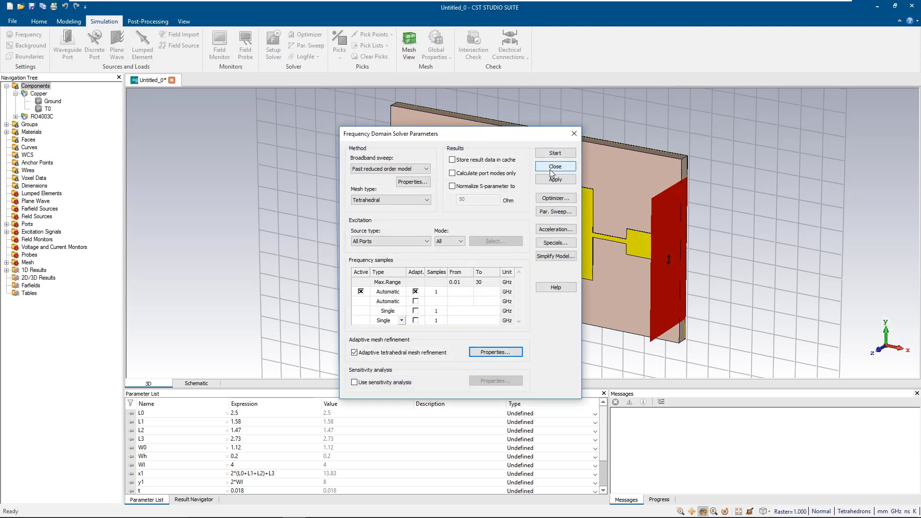
{"action": "left_click", "coordinate": [488, 191]}
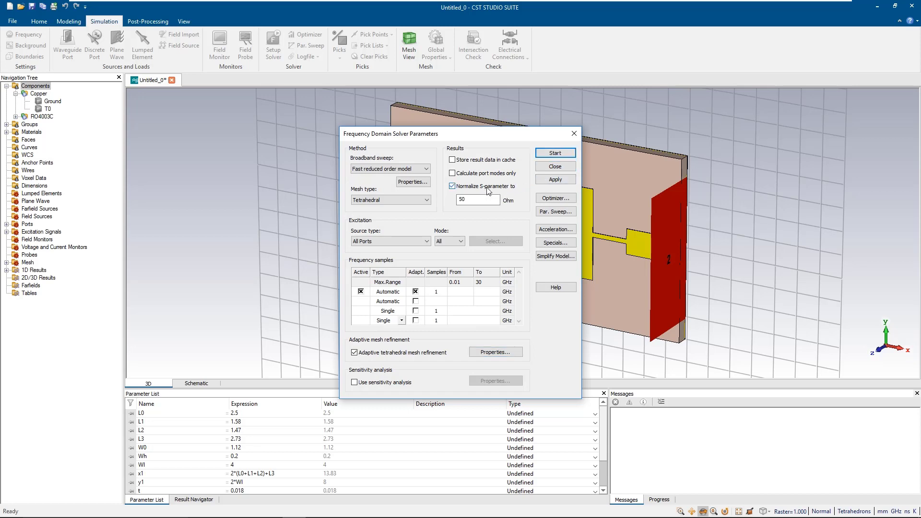
{"action": "left_click", "coordinate": [550, 183]}
{"action": "left_click", "coordinate": [558, 154]}
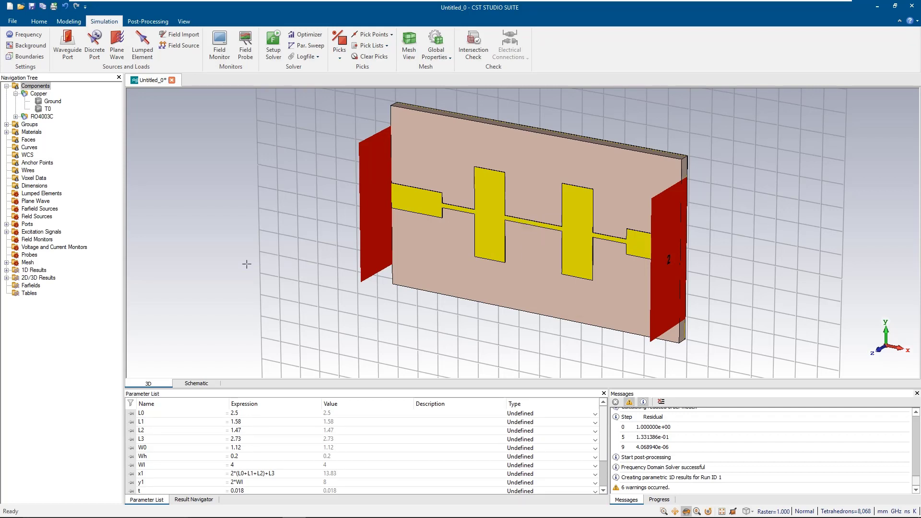
Step: Display the e1 electric field port modes for Port1 and Port2
{"action": "left_click", "coordinate": [7, 277]}
{"action": "left_click", "coordinate": [16, 286]}
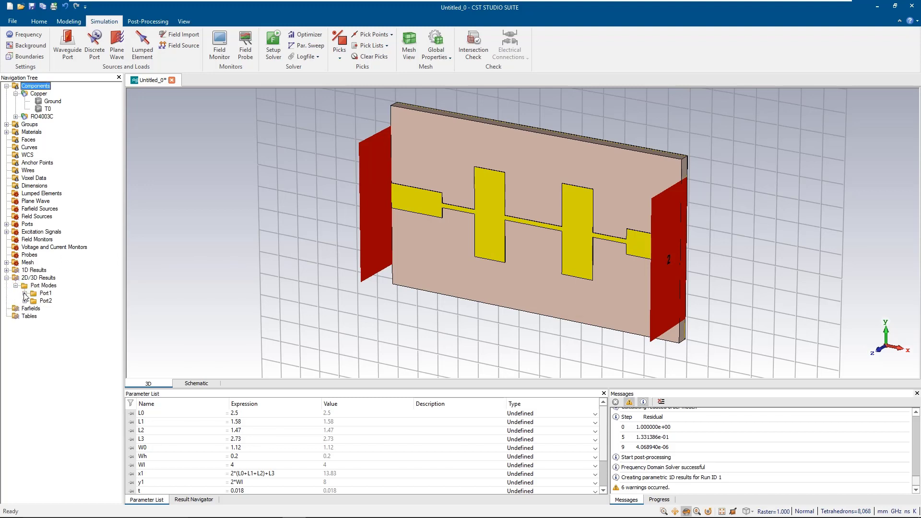
{"action": "left_click", "coordinate": [25, 293]}
{"action": "left_click", "coordinate": [50, 302]}
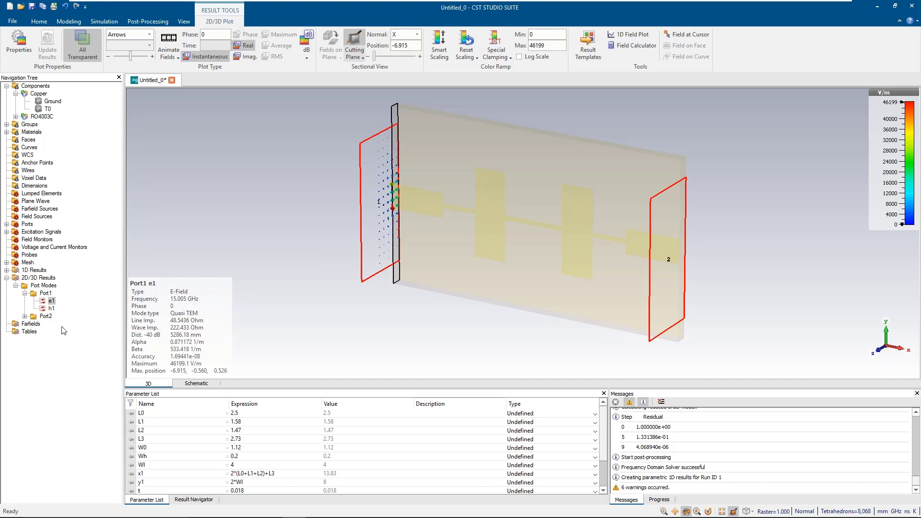
{"action": "left_click", "coordinate": [25, 316]}
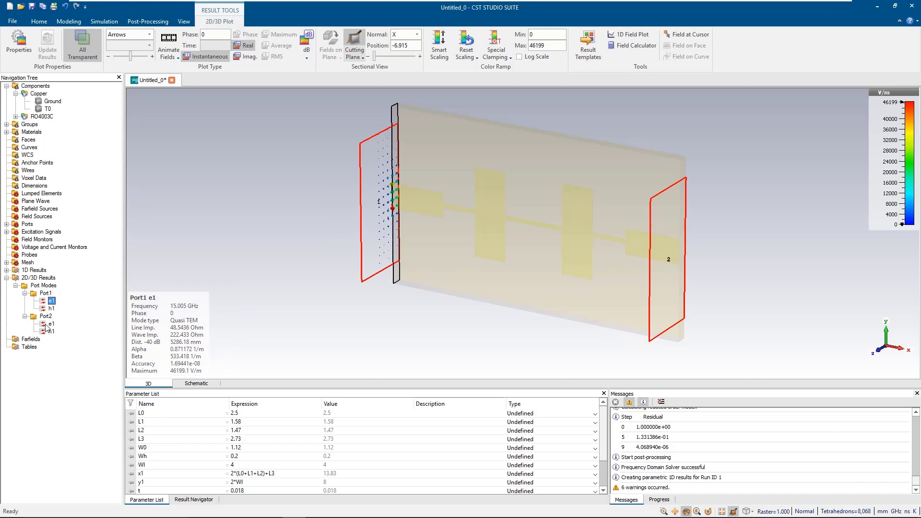
{"action": "left_click", "coordinate": [47, 325]}
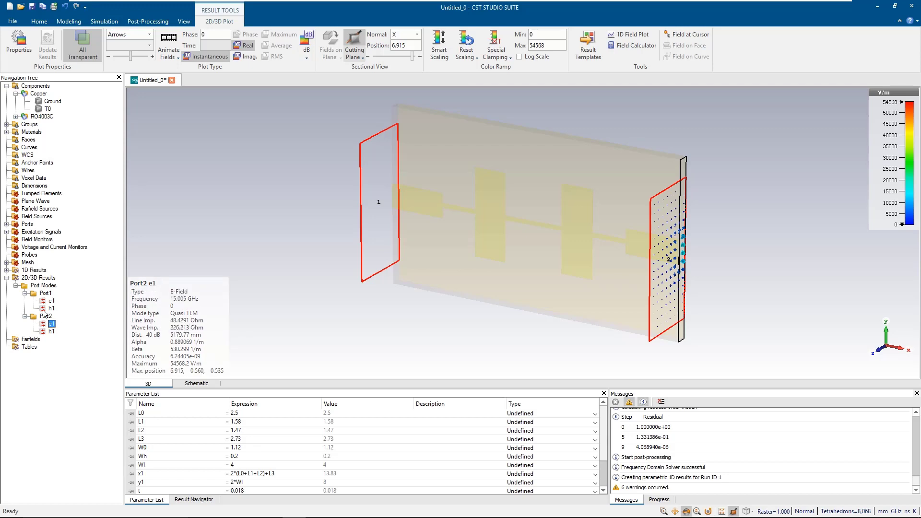
Step: Plot the S1,1 magnitude in dB from the 1D Results
{"action": "left_click", "coordinate": [6, 271]}
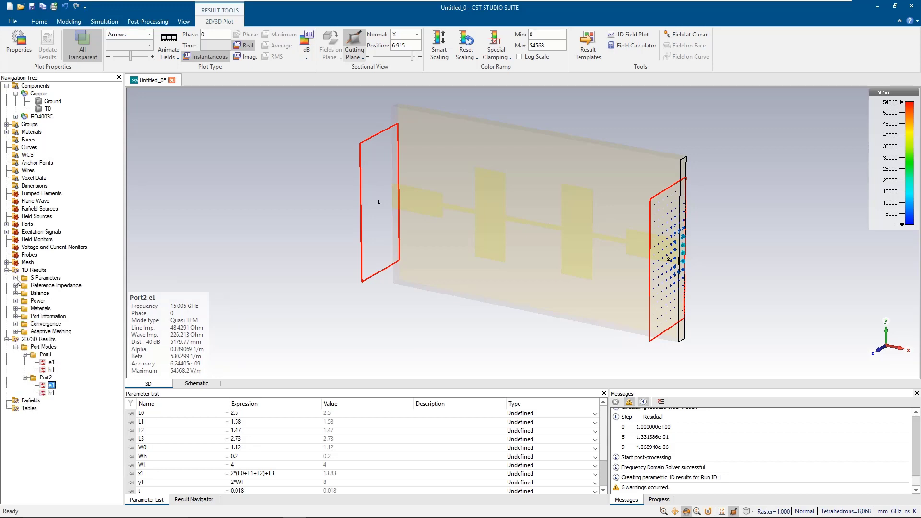
{"action": "left_click", "coordinate": [16, 278]}
{"action": "left_click", "coordinate": [35, 287]}
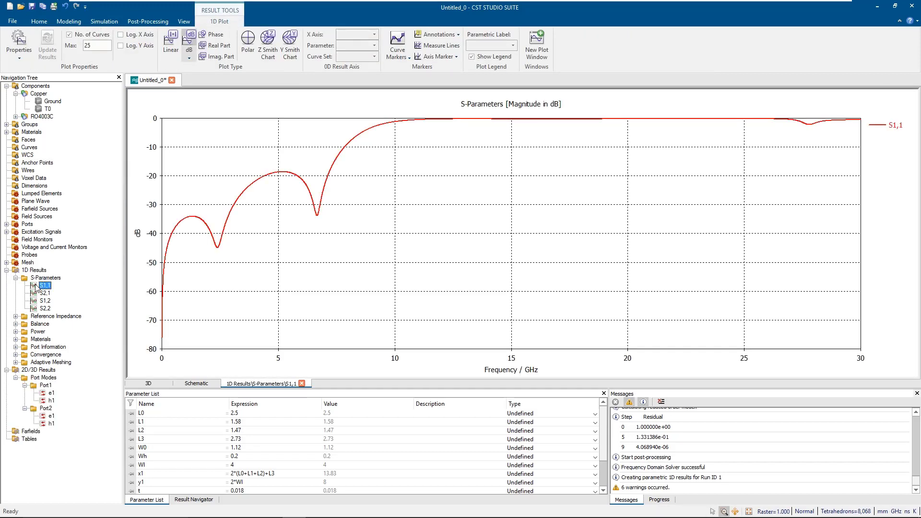
Step: Plot all four S-parameters, add an axis marker at 8 GHz, and slide it to about 9.09 GHz
{"action": "left_click", "coordinate": [40, 294]}
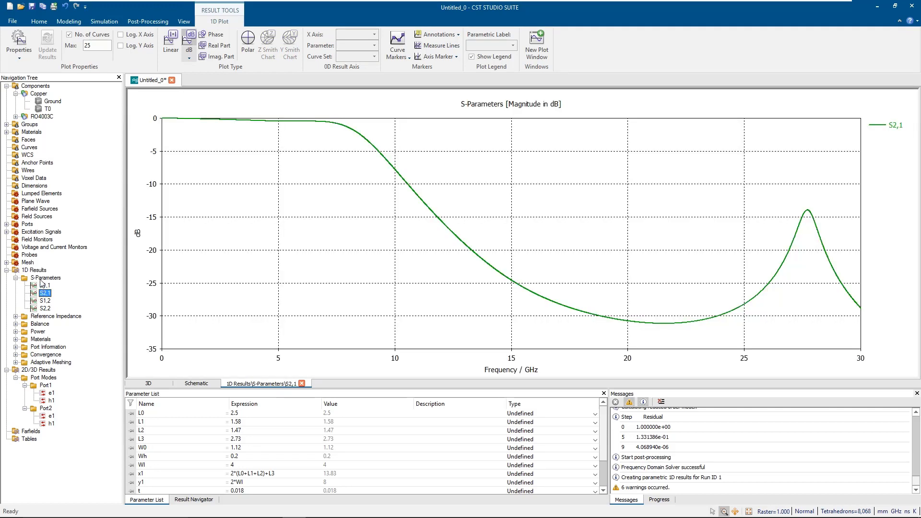
{"action": "left_click", "coordinate": [42, 282]}
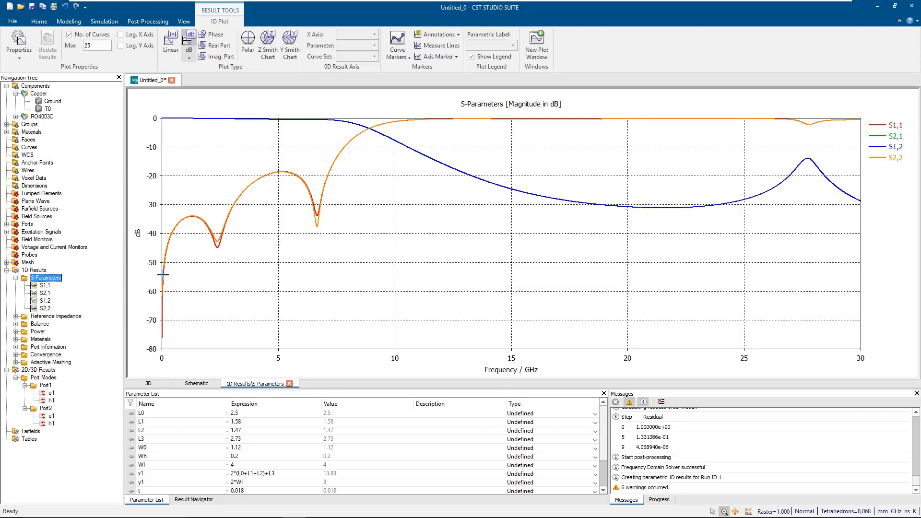
{"action": "right_click", "coordinate": [315, 147]}
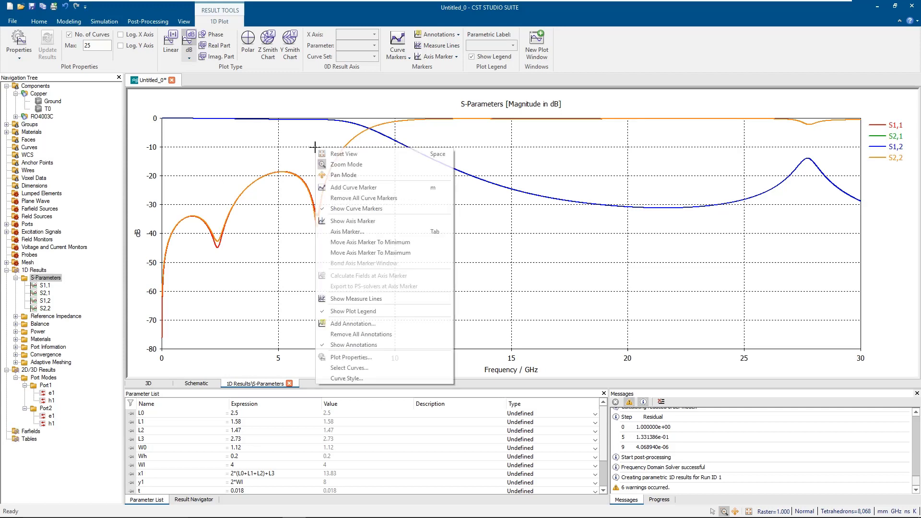
{"action": "left_click", "coordinate": [347, 231]}
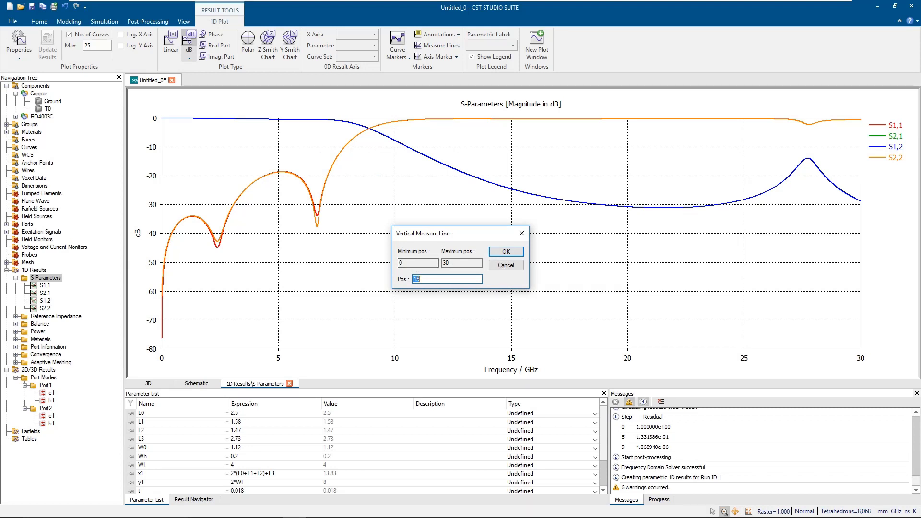
{"action": "type", "text": "8"}
{"action": "key", "text": "Return"}
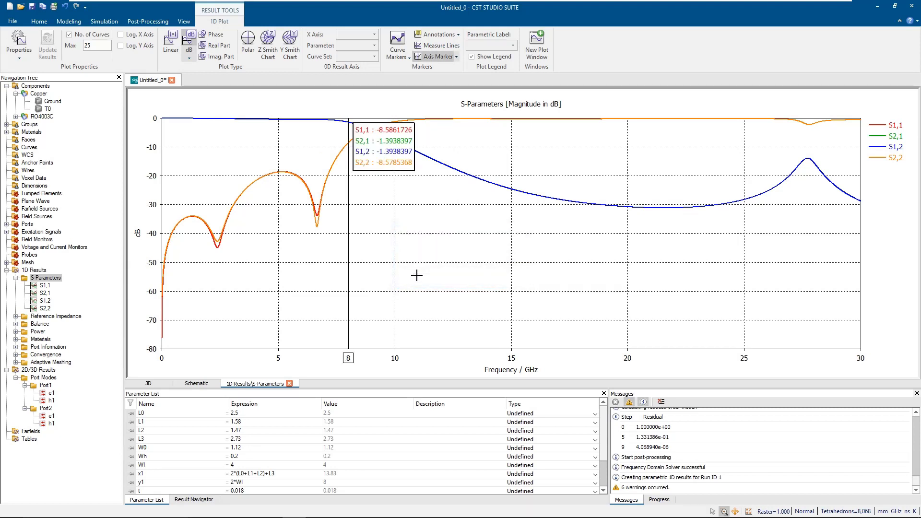
{"action": "left_click_drag", "start_coordinate": [350, 229], "coordinate": [356, 229]}
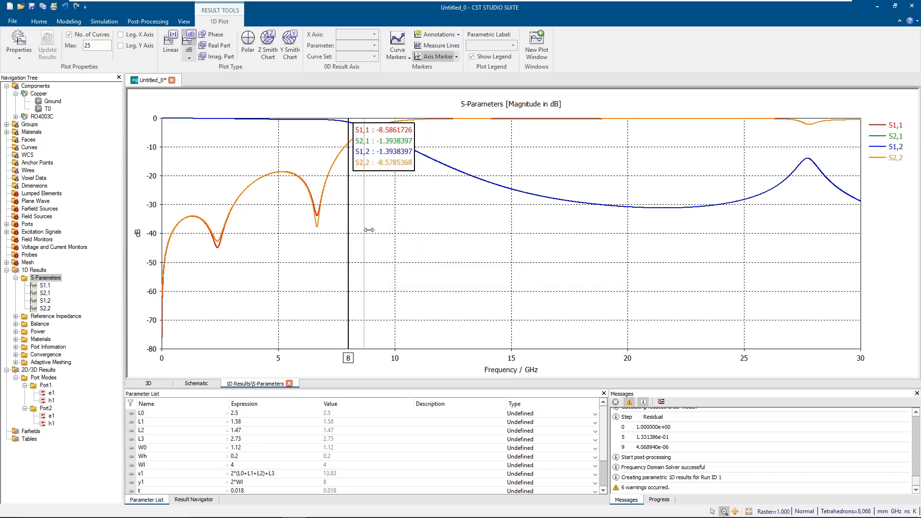